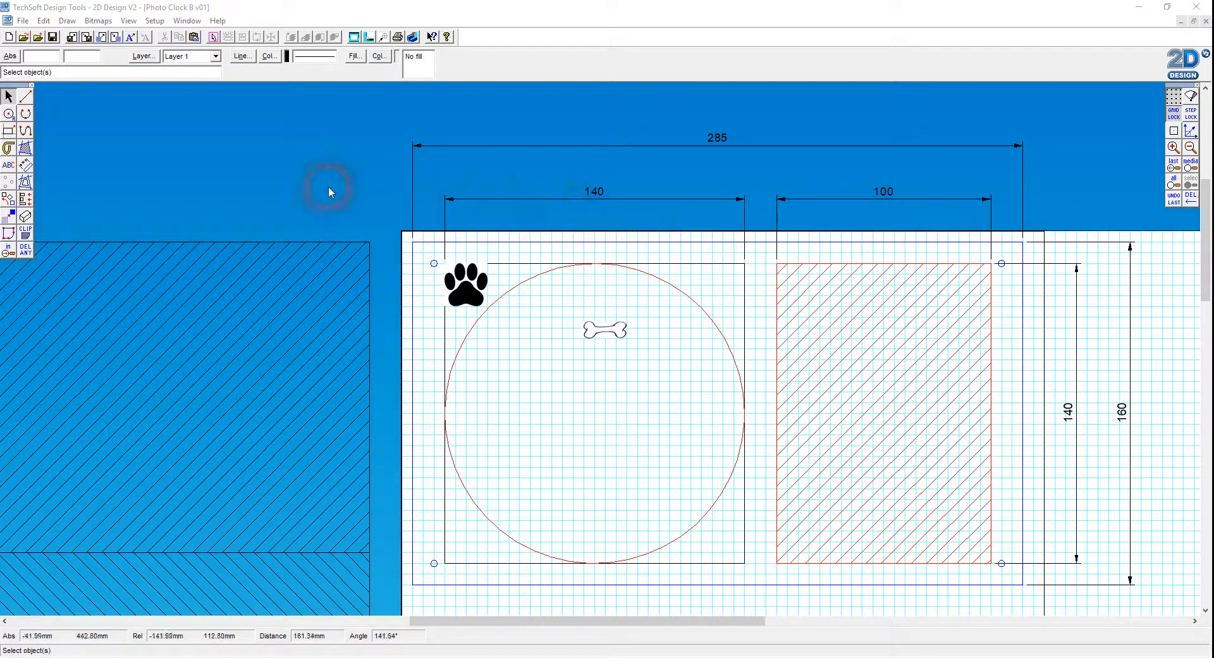
- Move the drawing tool palette over the page, beside the 160 mm overall height dimension
{"action": "left_click", "coordinate": [26, 167]}
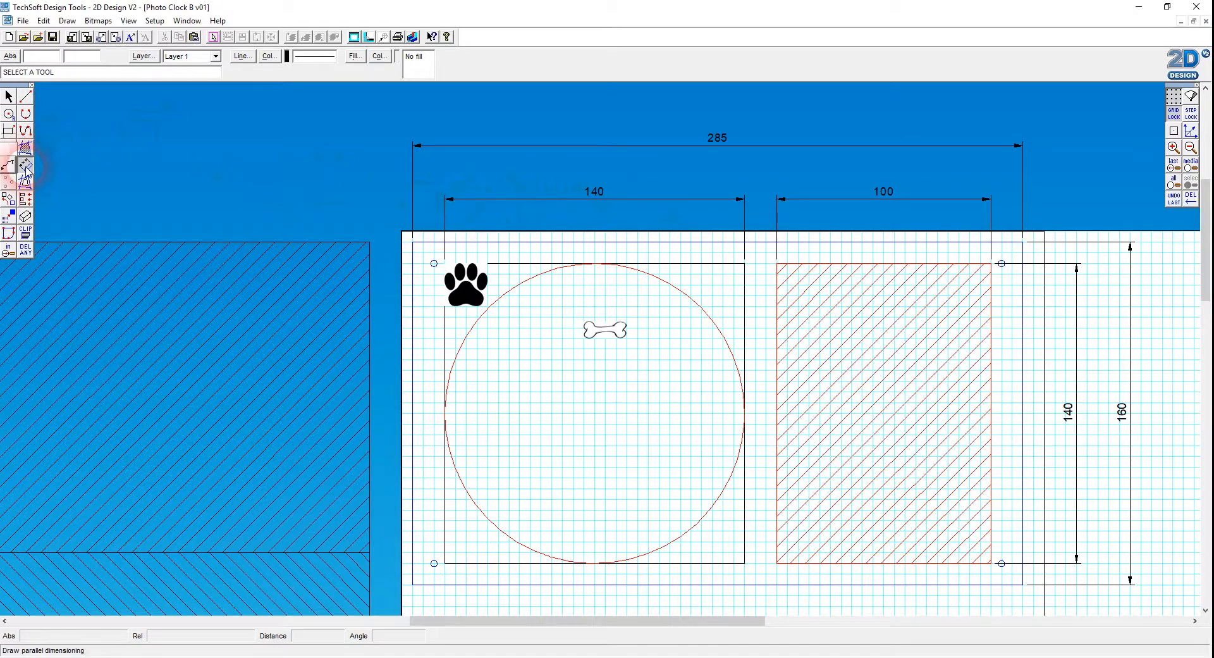
{"action": "left_click", "coordinate": [8, 165]}
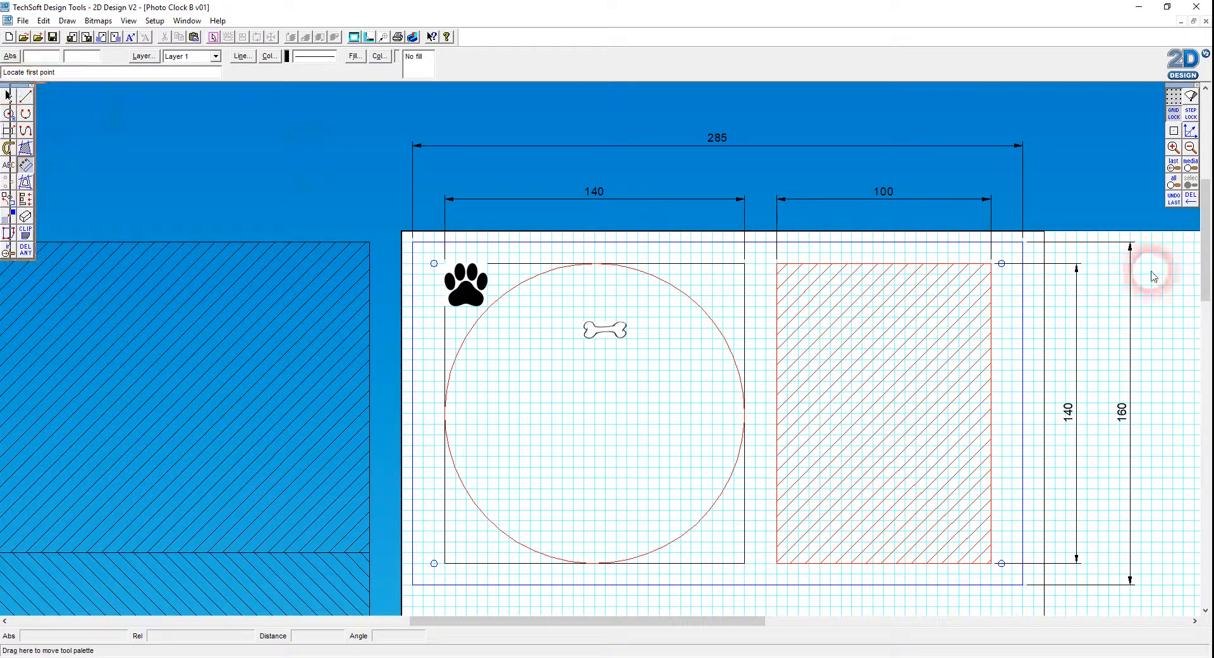
{"action": "left_click_drag", "start_coordinate": [1184, 261], "coordinate": [1166, 270]}
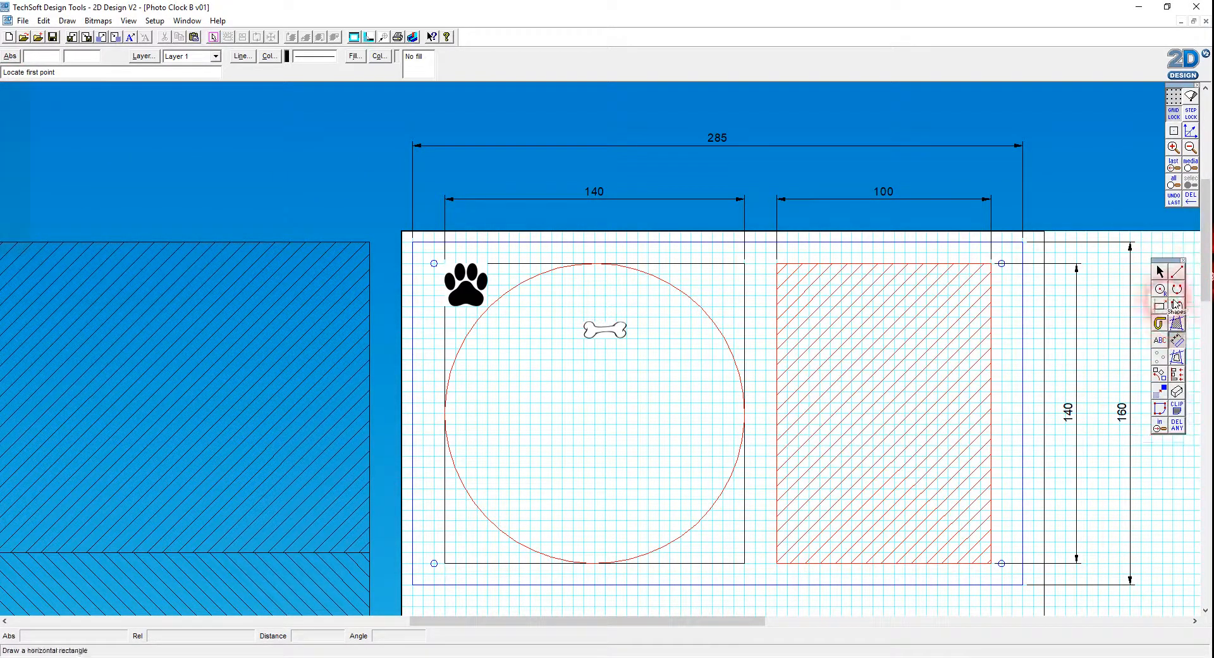
- Add a diameter dimension to the red circle inside the 140 mm square, with its label below the circle
{"action": "left_click", "coordinate": [1178, 341]}
{"action": "mouse_move", "coordinate": [1178, 342]}
{"action": "left_mouse_down"}
{"action": "mouse_move", "coordinate": [1107, 345]}
{"action": "mouse_move", "coordinate": [1123, 345]}
{"action": "left_mouse_up"}
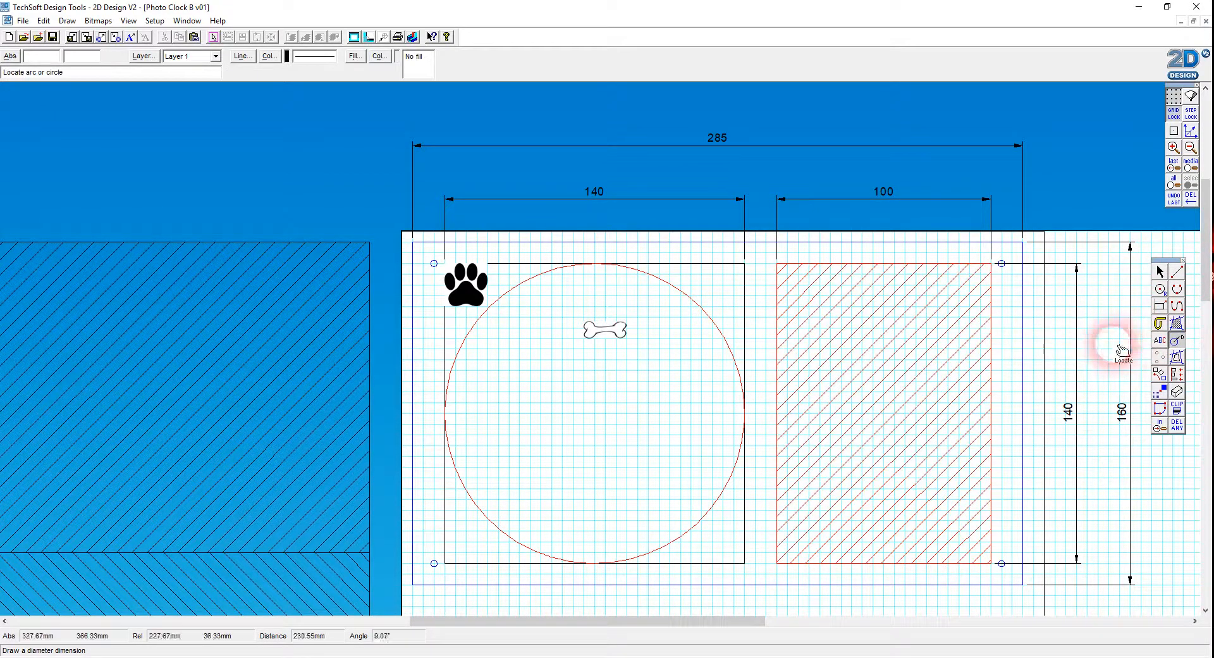
{"action": "left_click", "coordinate": [495, 525]}
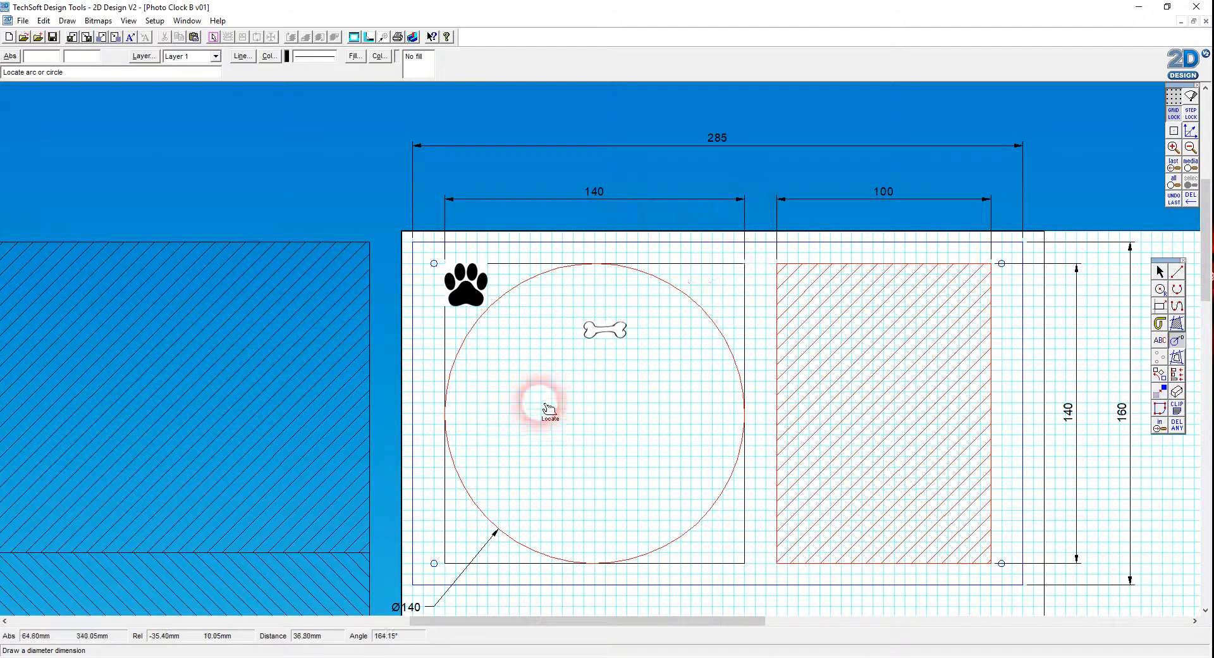
- Draw a circle with a 65 mm radius, concentric with the red circle
{"action": "left_click", "coordinate": [1177, 291]}
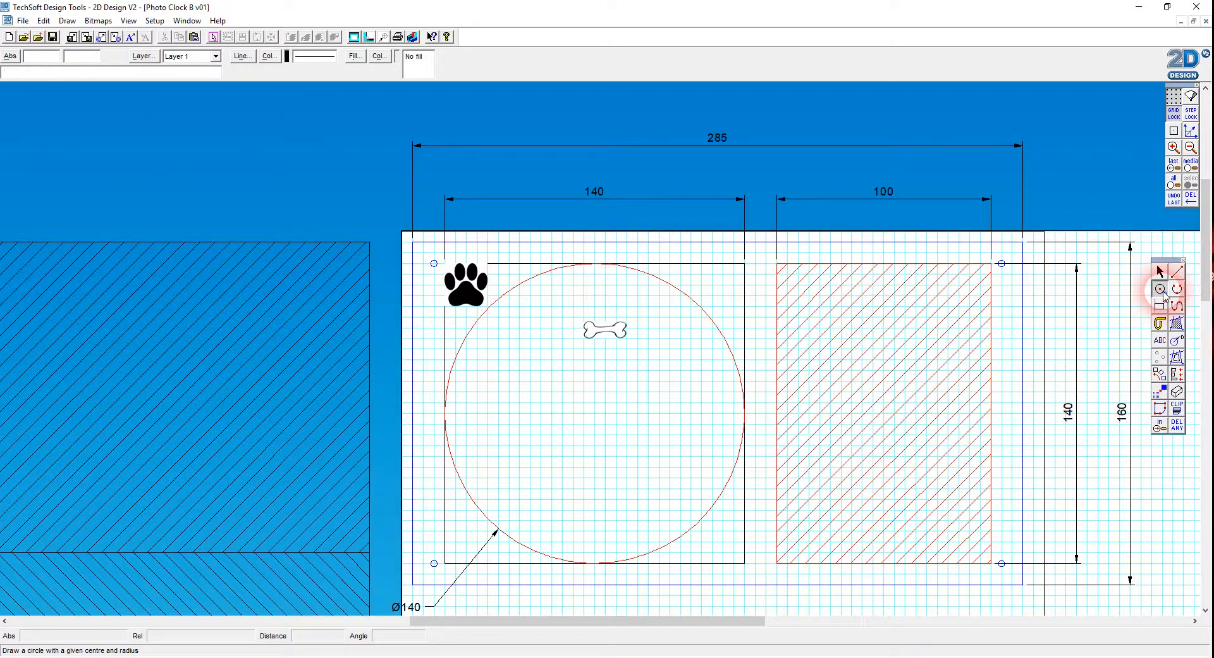
{"action": "double_click", "coordinate": [1162, 290]}
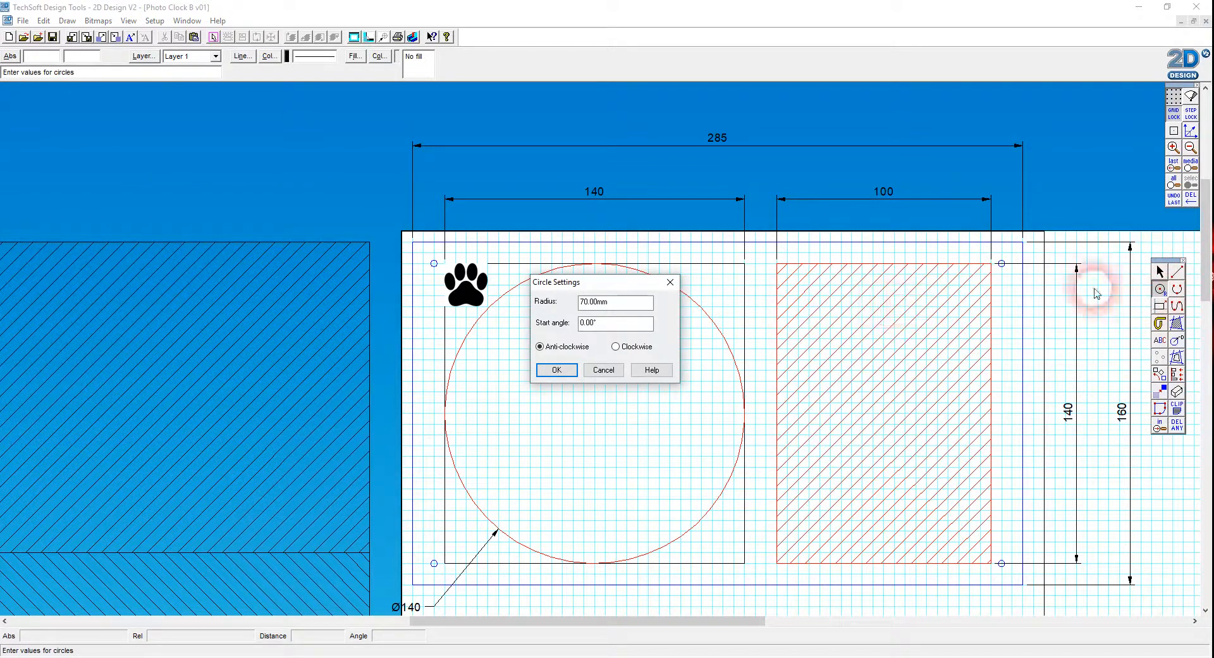
{"action": "left_click_drag", "start_coordinate": [632, 306], "coordinate": [534, 308]}
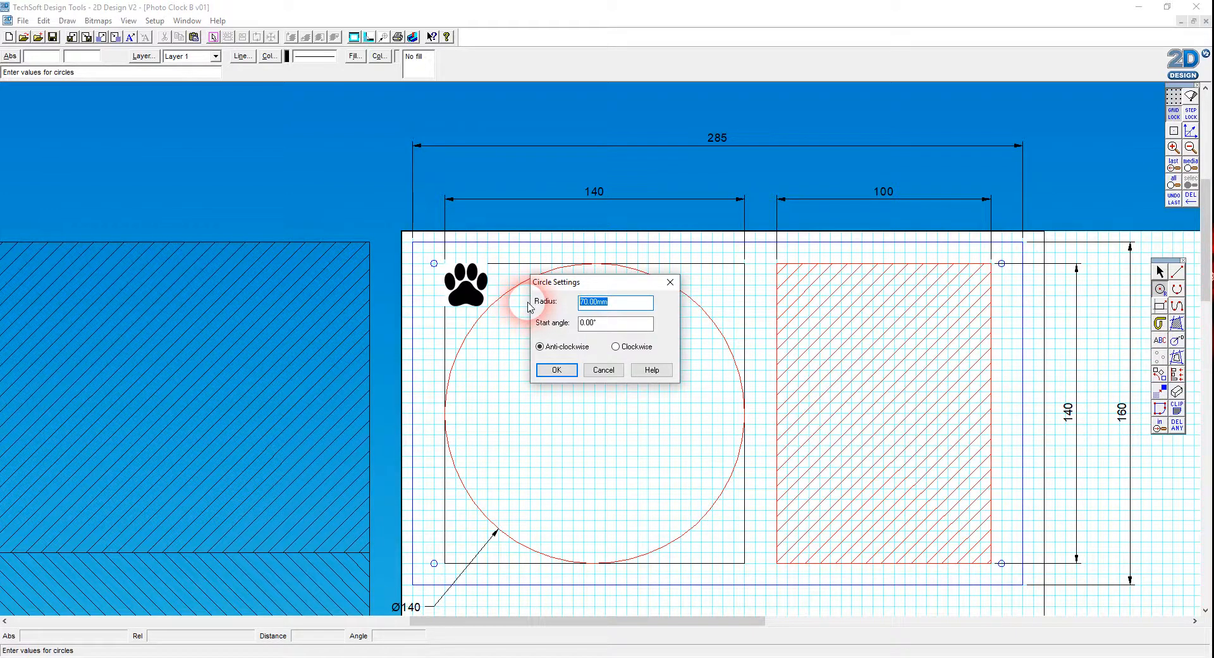
{"action": "type", "text": "65"}
{"action": "key", "text": "Return"}
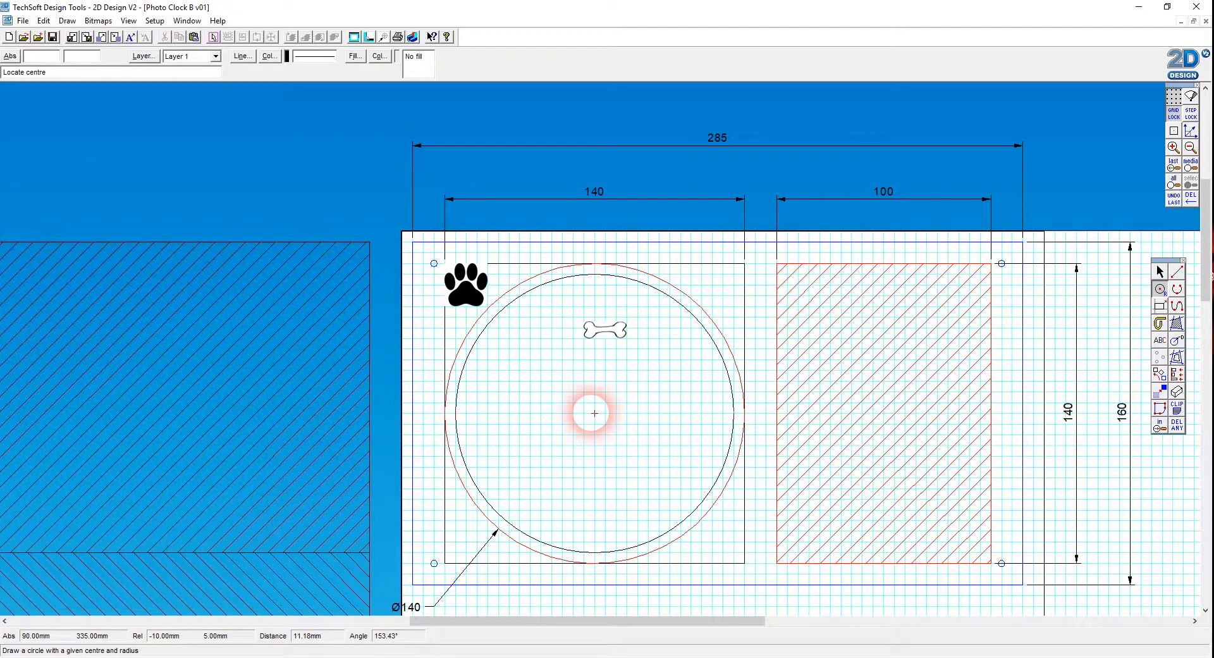
{"action": "left_click", "coordinate": [595, 413]}
{"action": "left_click", "coordinate": [1160, 272]}
- Draw another circle with a 60 mm radius on the same centre as the 65 mm one
{"action": "double_click", "coordinate": [1167, 293]}
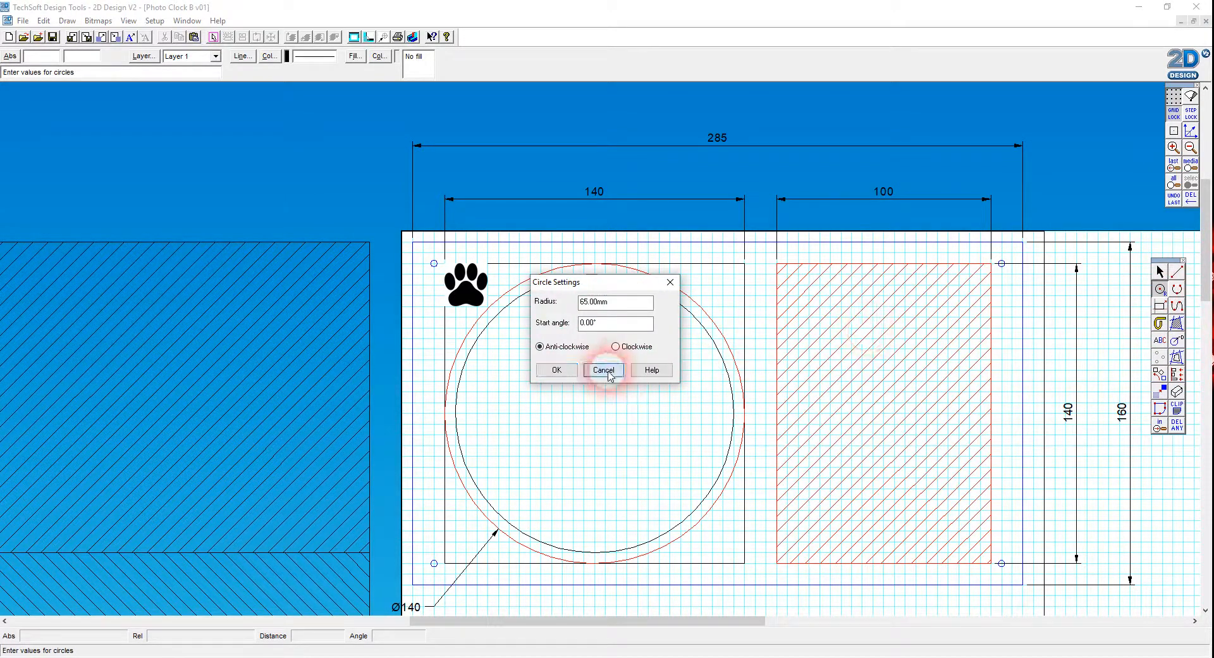
{"action": "left_click", "coordinate": [604, 370]}
{"action": "double_click", "coordinate": [1161, 291]}
{"action": "left_click", "coordinate": [512, 330]}
{"action": "double_click", "coordinate": [617, 303]}
{"action": "left_click", "coordinate": [511, 309]}
{"action": "type", "text": "60"}
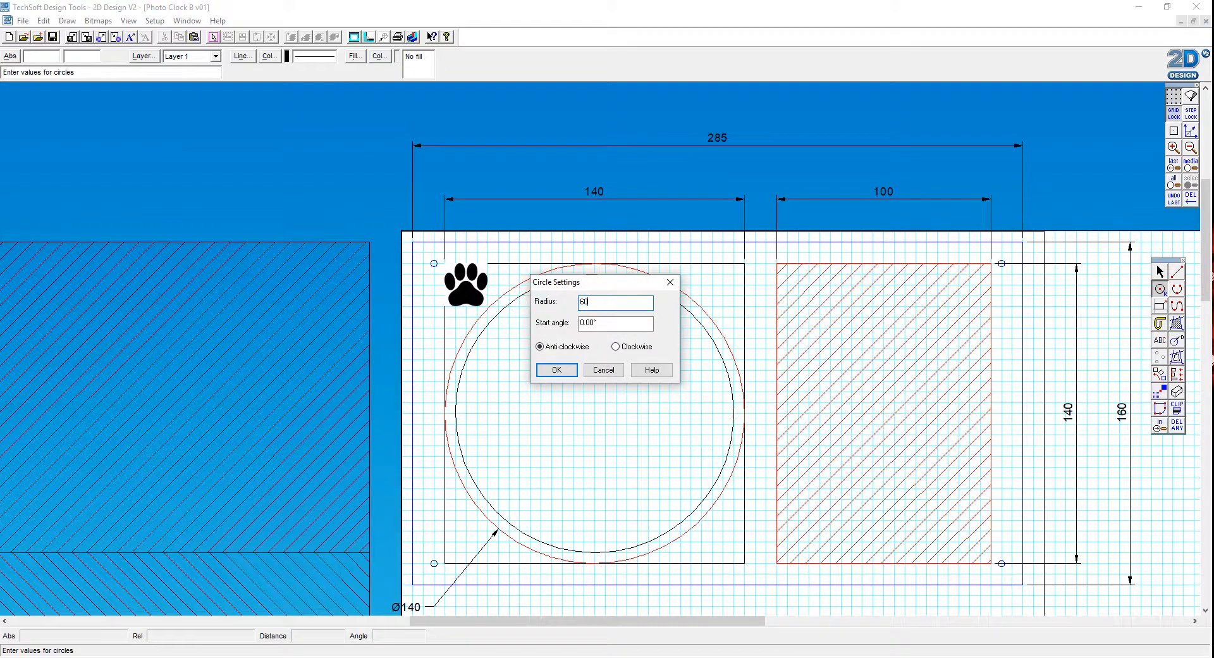
{"action": "left_click", "coordinate": [572, 370]}
{"action": "left_click", "coordinate": [594, 412]}
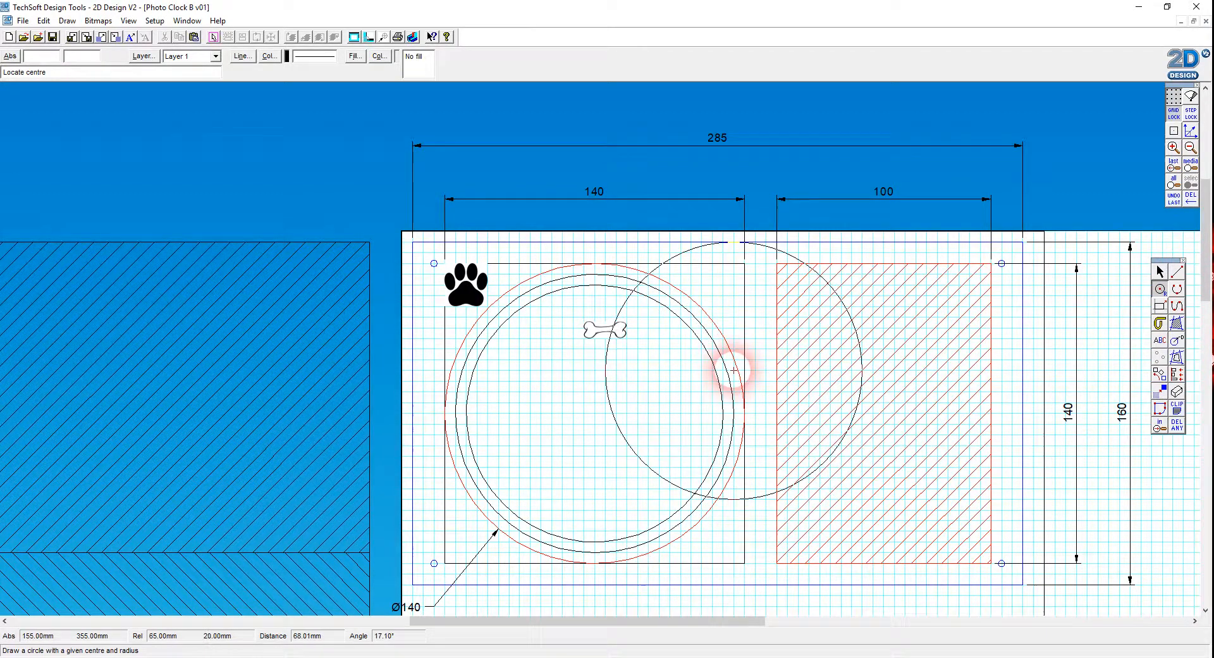
{"action": "left_click", "coordinate": [1163, 271]}
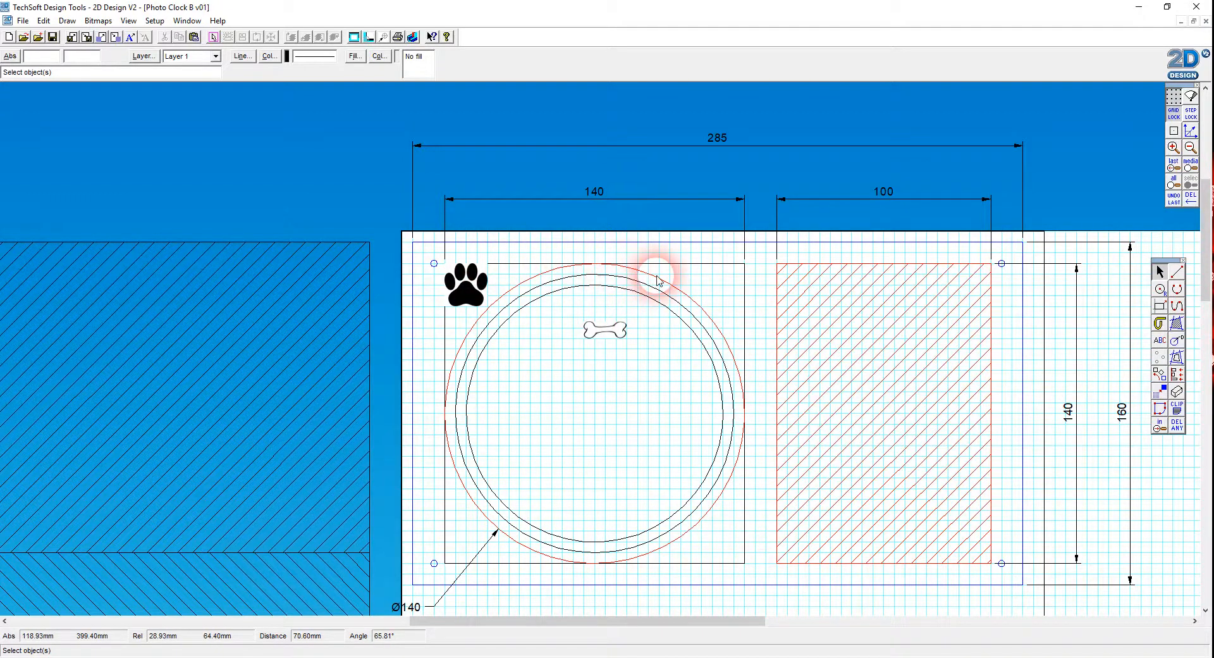
- Delete the outer red circle and the innermost 60 mm radius circle, keeping the 65 mm one
{"action": "left_click", "coordinate": [719, 311]}
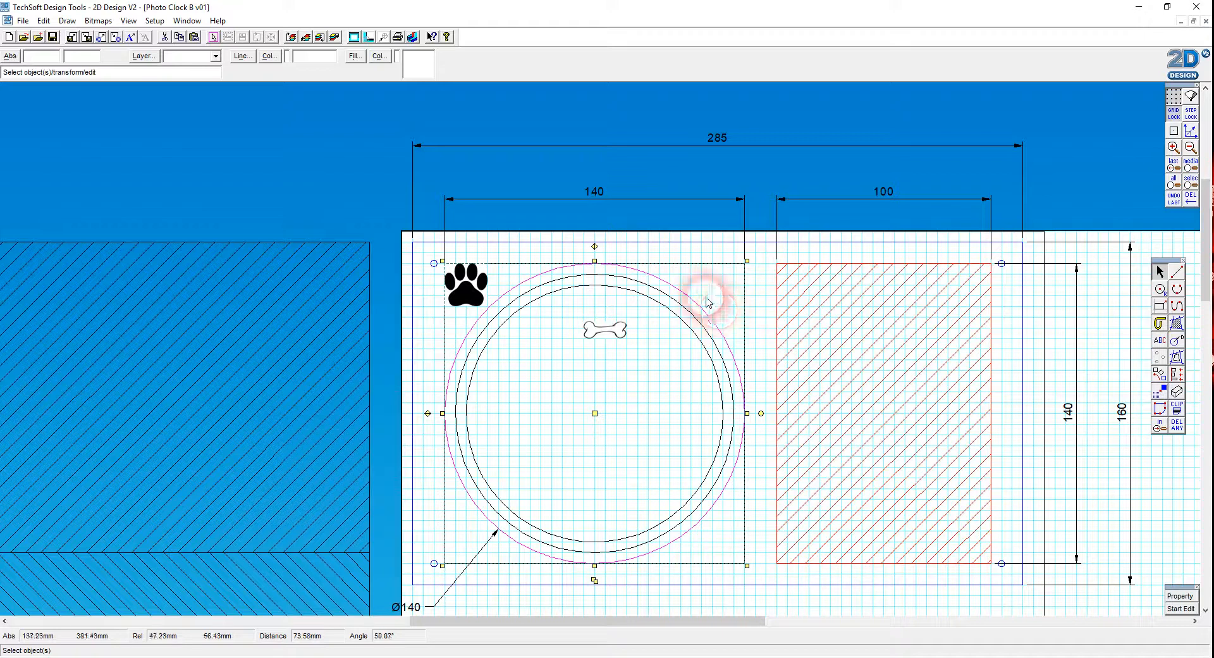
{"action": "key", "text": "Delete"}
{"action": "left_click", "coordinate": [660, 310]}
{"action": "key", "text": "Delete"}
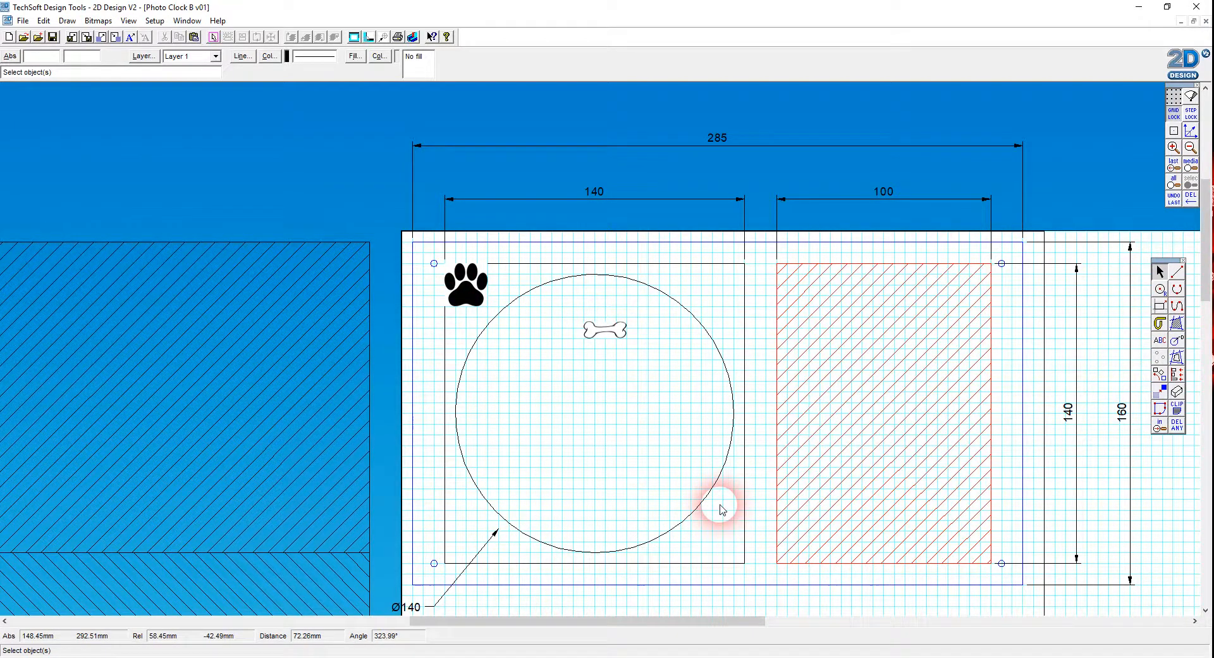
- Replace the Ø140 dimension with a diameter dimension on the remaining 65 mm radius circle
{"action": "left_click", "coordinate": [495, 535]}
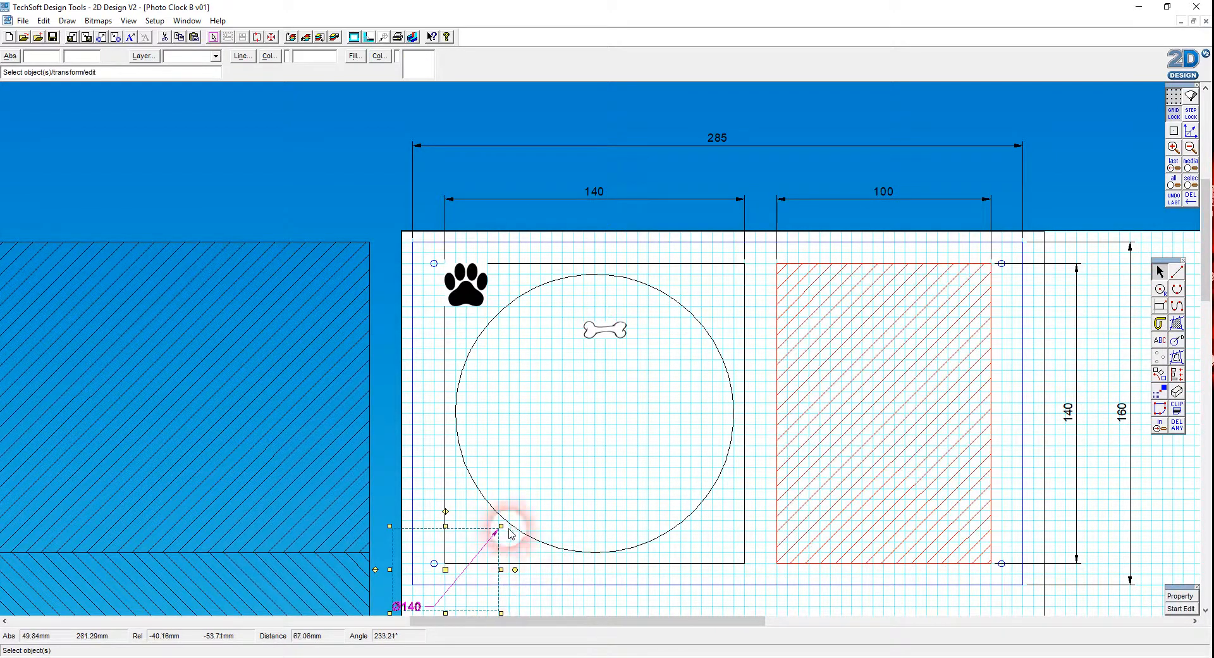
{"action": "key", "text": "Delete"}
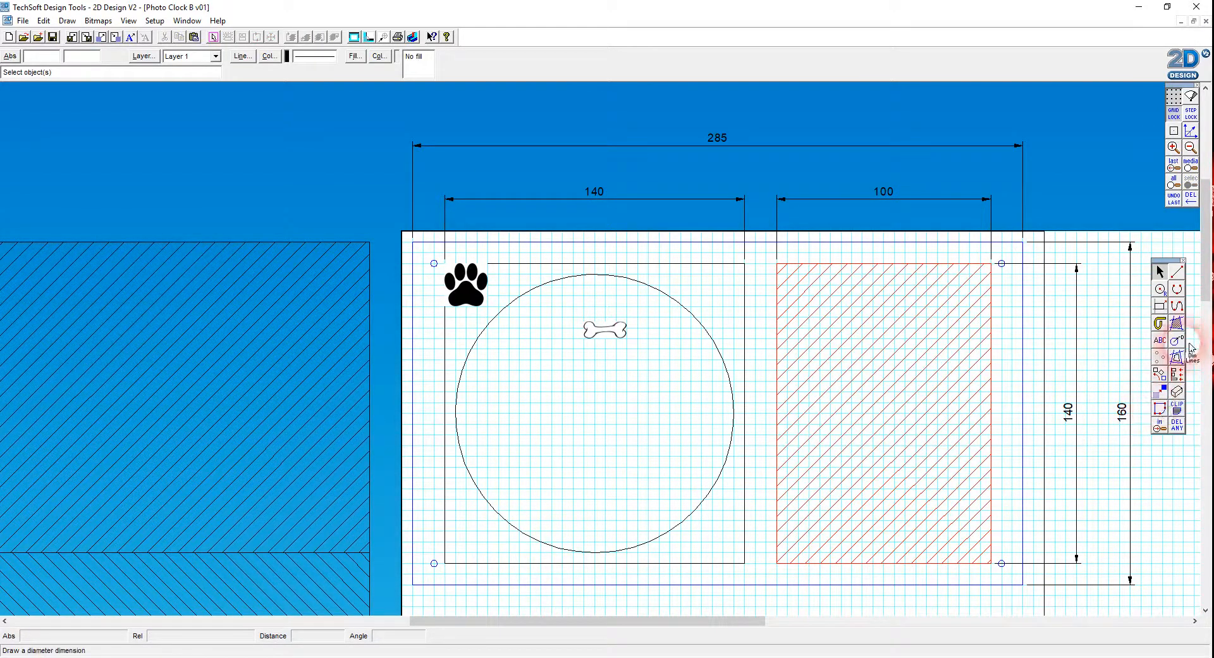
{"action": "left_click", "coordinate": [500, 519]}
{"action": "left_click", "coordinate": [422, 604]}
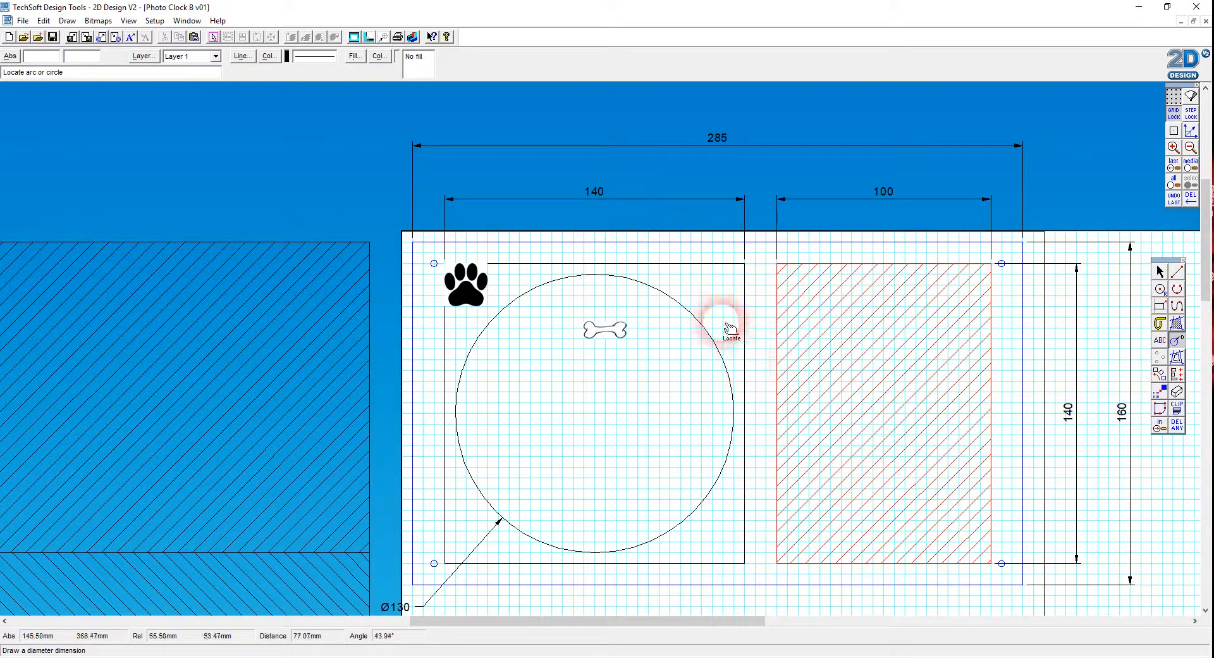
{"action": "left_click", "coordinate": [1160, 272]}
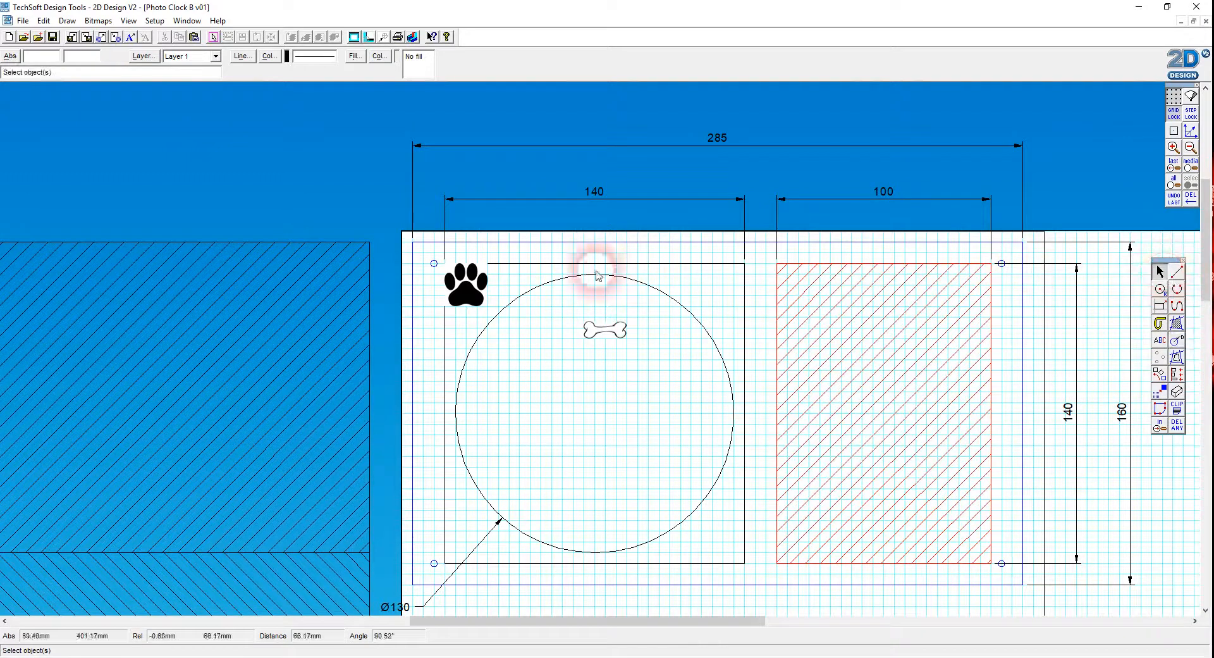
- Move the paw print from the corner of the 140 mm square to the blank area outside the page
{"action": "left_click", "coordinate": [478, 297]}
{"action": "left_click_drag", "start_coordinate": [475, 294], "coordinate": [242, 119]}
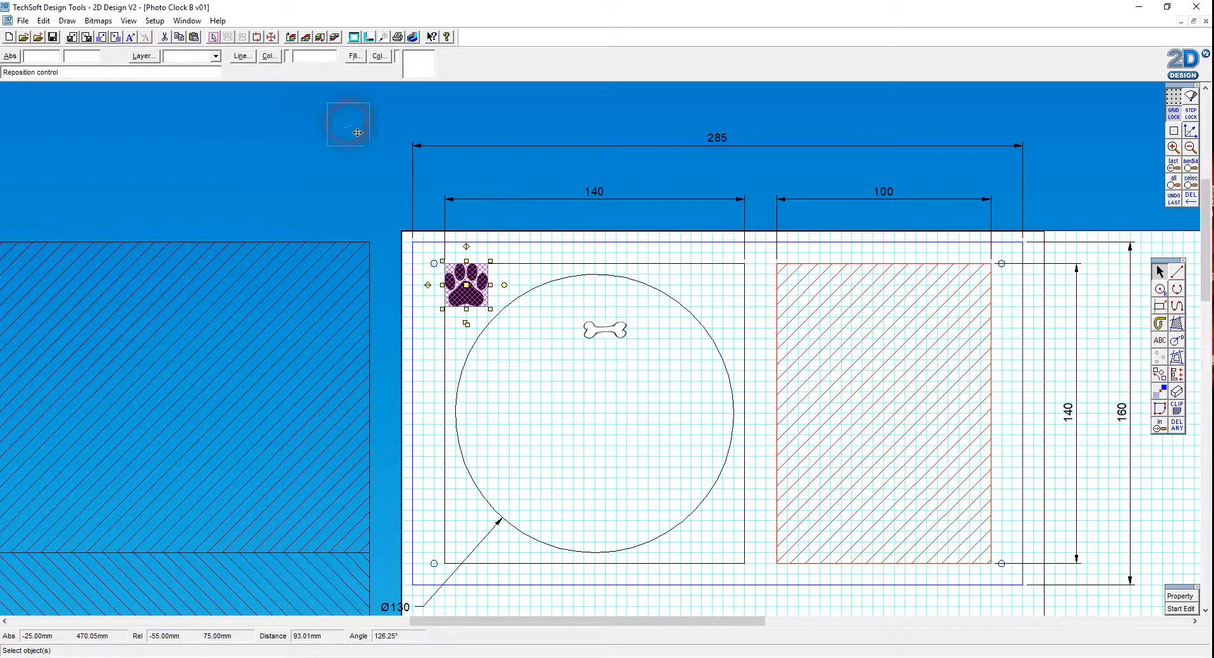
{"action": "left_click_drag", "start_coordinate": [348, 267], "coordinate": [345, 262]}
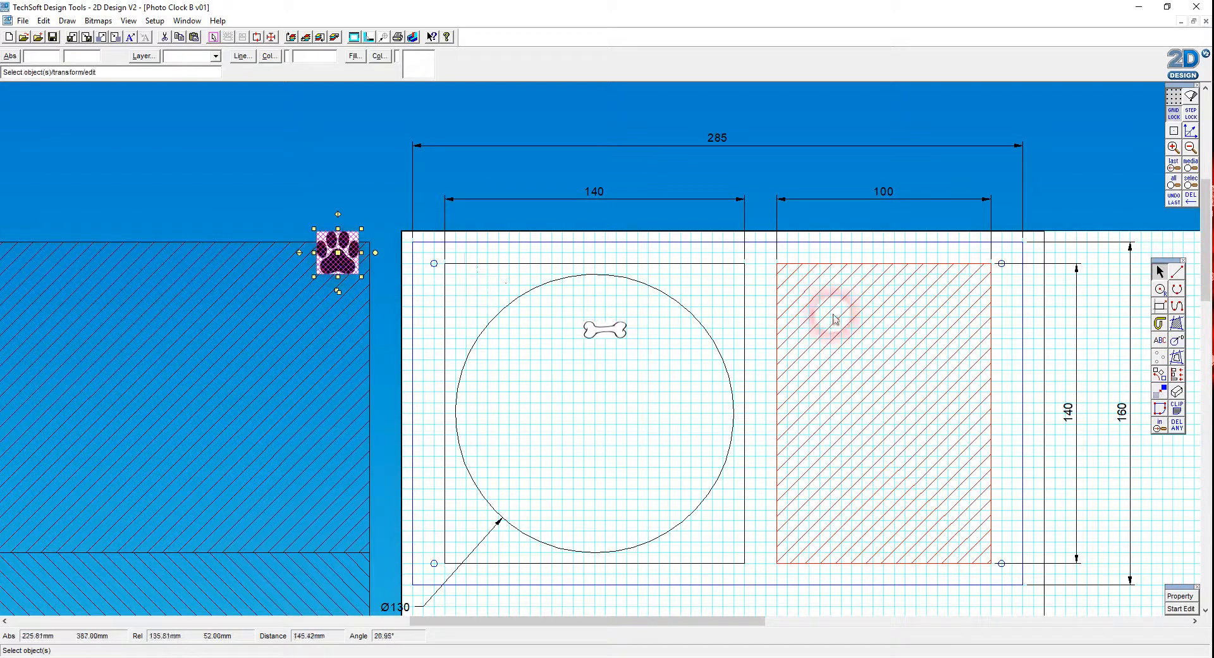
- Delete the two large black-hatched rectangles lying outside the page
{"action": "left_click", "coordinate": [1191, 148]}
{"action": "left_click", "coordinate": [1191, 148]}
{"action": "left_click", "coordinate": [440, 356]}
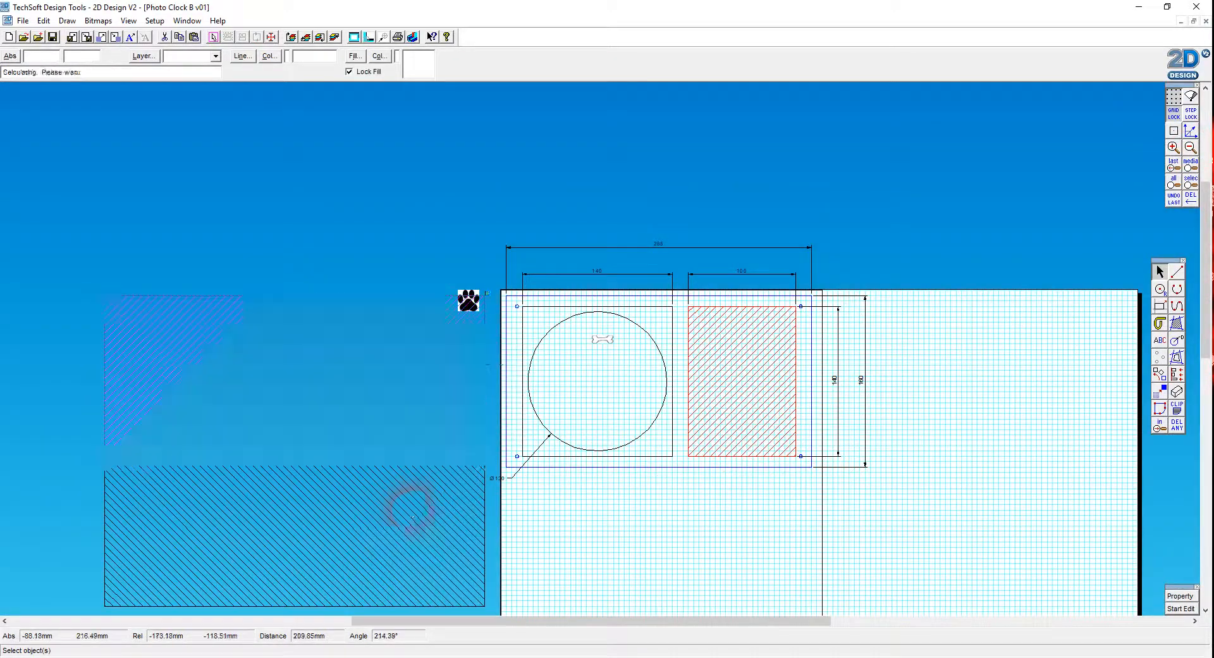
{"action": "left_click", "coordinate": [446, 495], "text": "shift"}
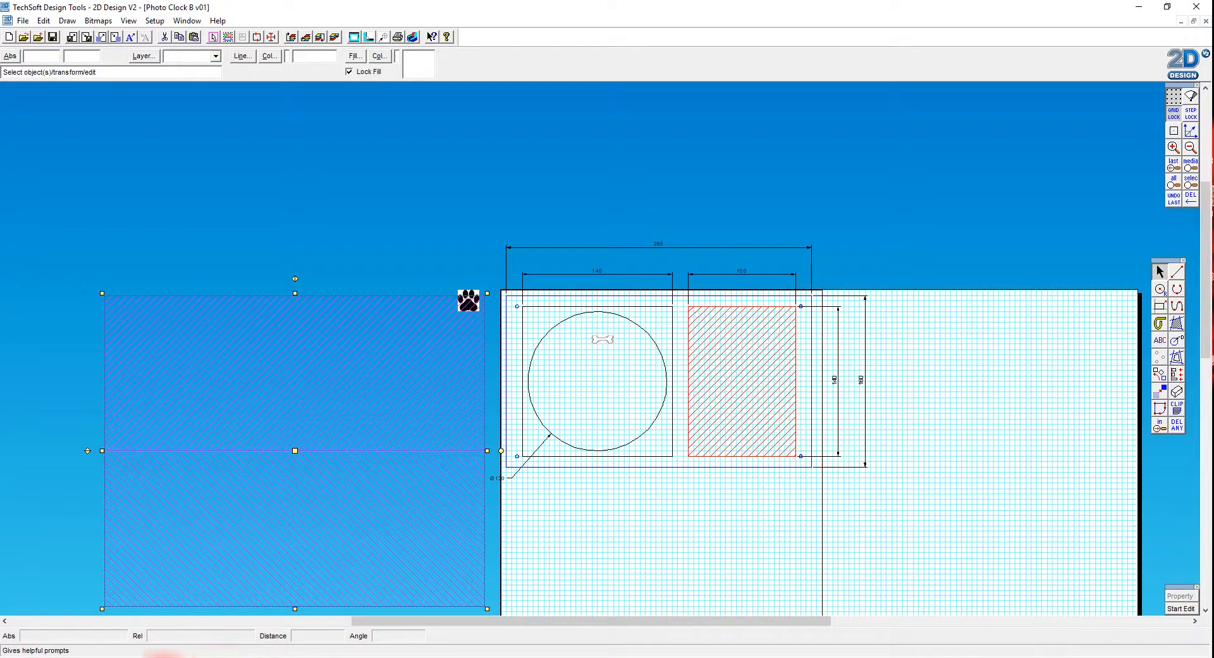
{"action": "left_click", "coordinate": [163, 657]}
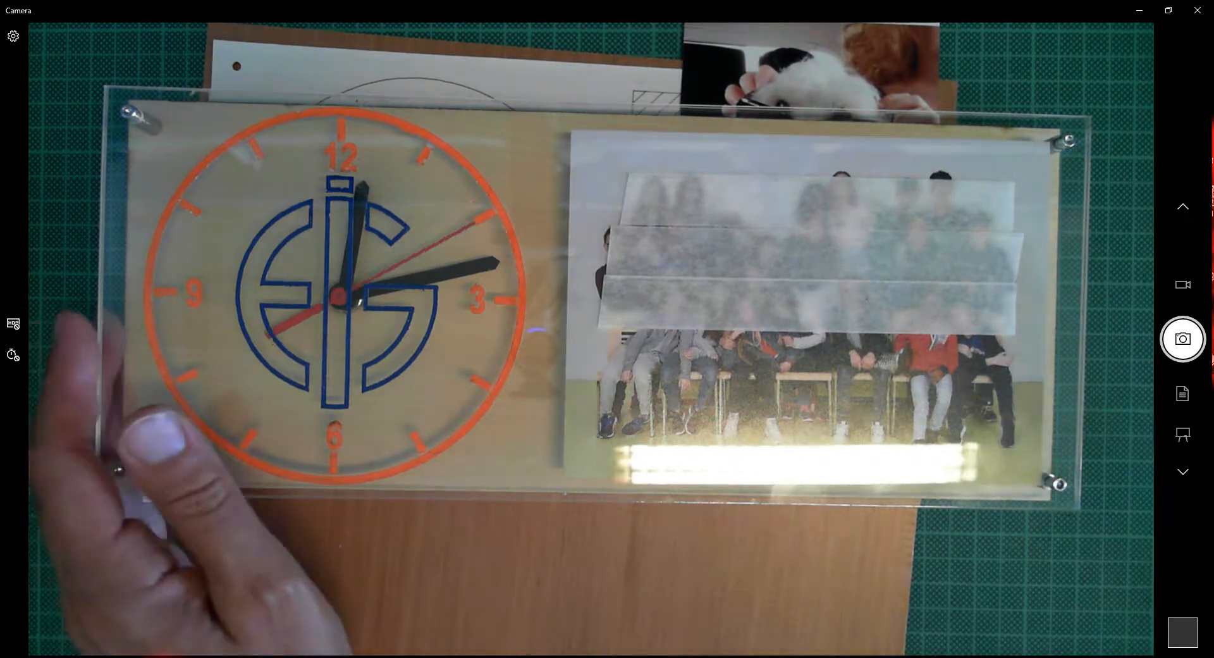
{"action": "left_click", "coordinate": [1139, 10]}
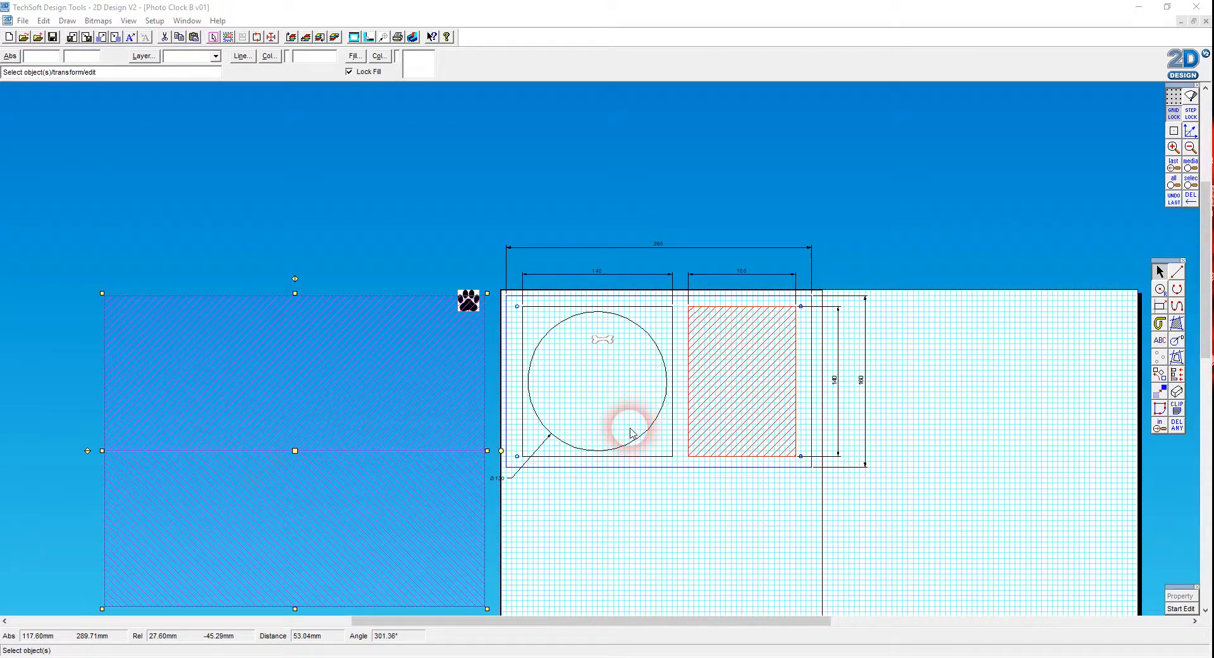
{"action": "key", "text": "Delete"}
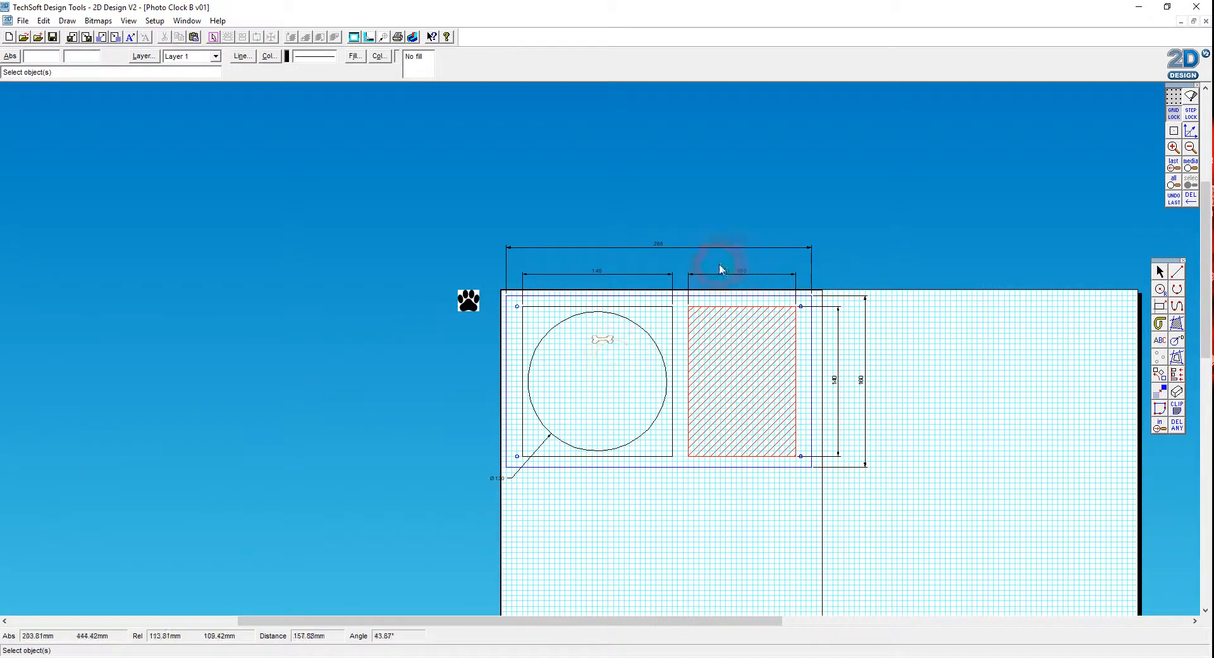
- Set up a resize of the paw print with X and Y factors of 0.8, repeated 3 times
{"action": "left_click", "coordinate": [1187, 168]}
{"action": "left_click", "coordinate": [1177, 147]}
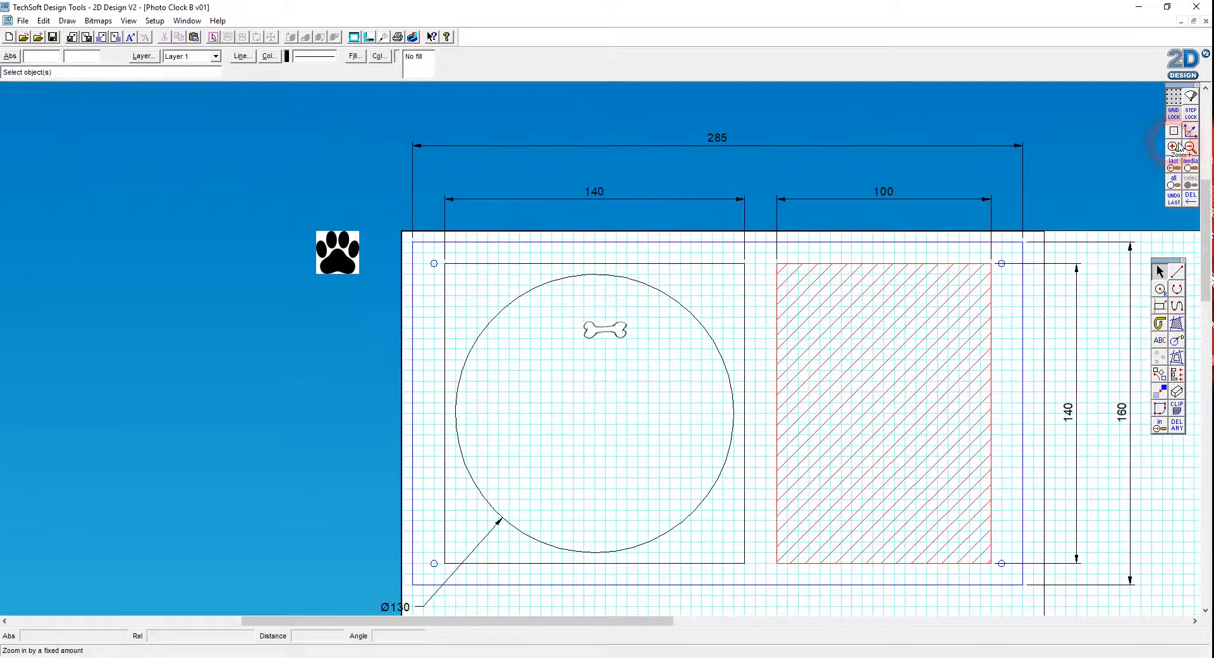
{"action": "left_click", "coordinate": [337, 251]}
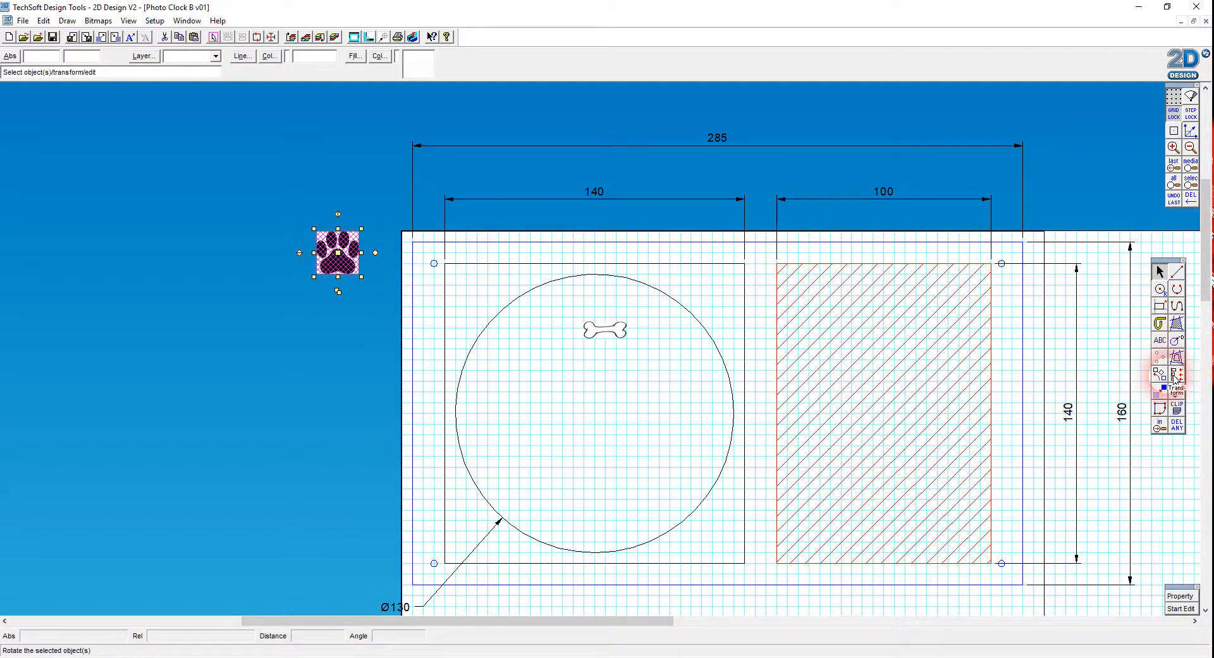
{"action": "left_click_drag", "start_coordinate": [1163, 381], "coordinate": [1024, 381]}
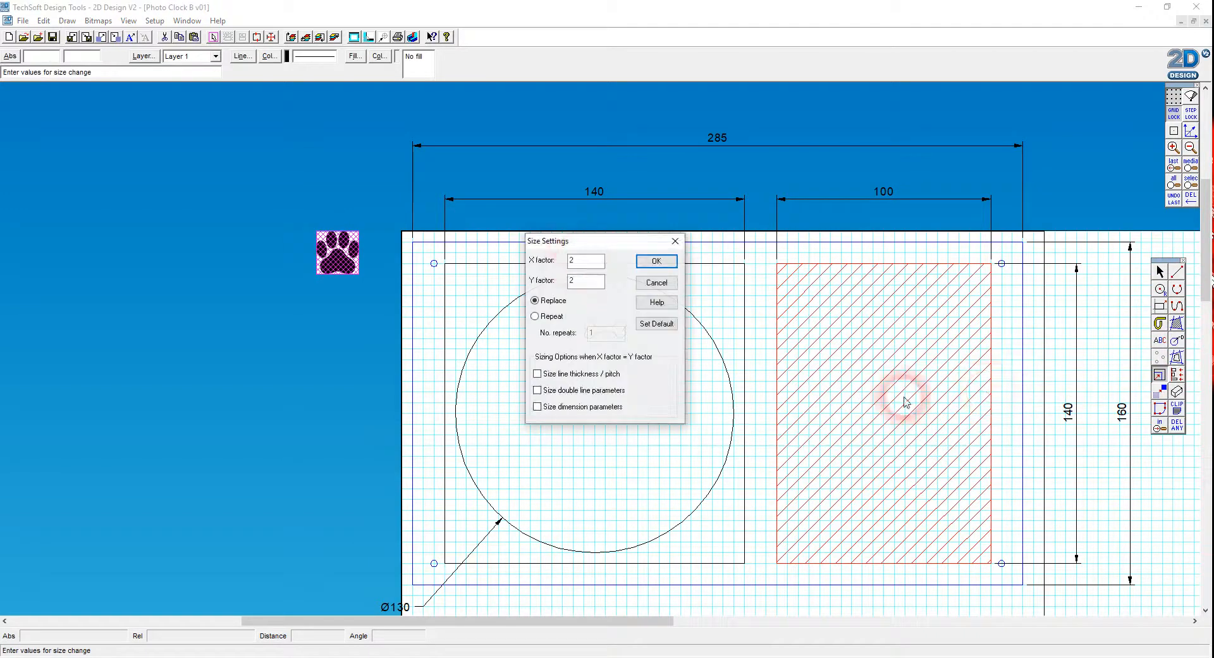
{"action": "type", "text": "0.80"}
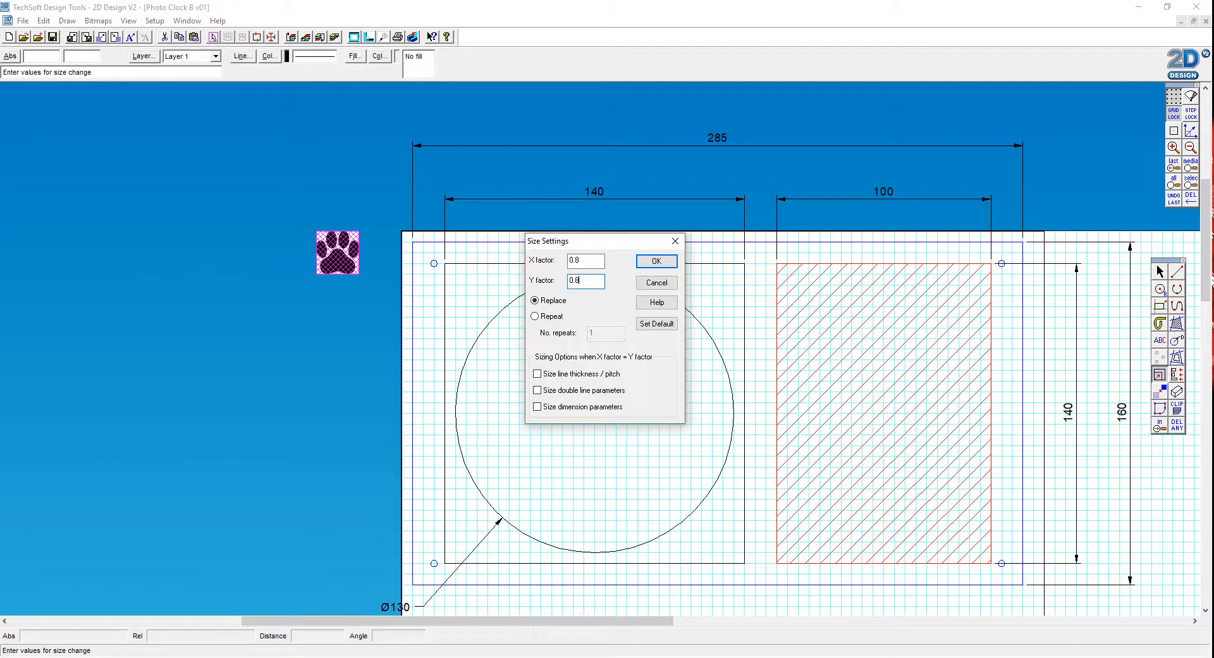
{"action": "left_click", "coordinate": [547, 315]}
{"action": "double_click", "coordinate": [611, 335]}
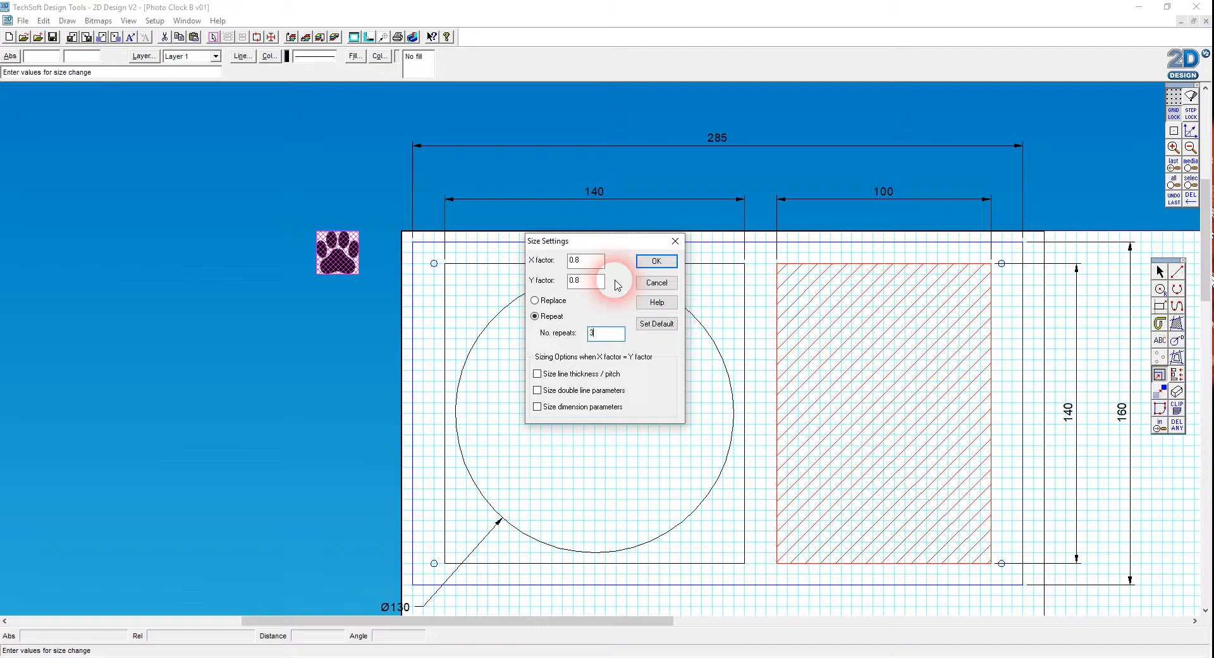
{"action": "type", "text": "3"}
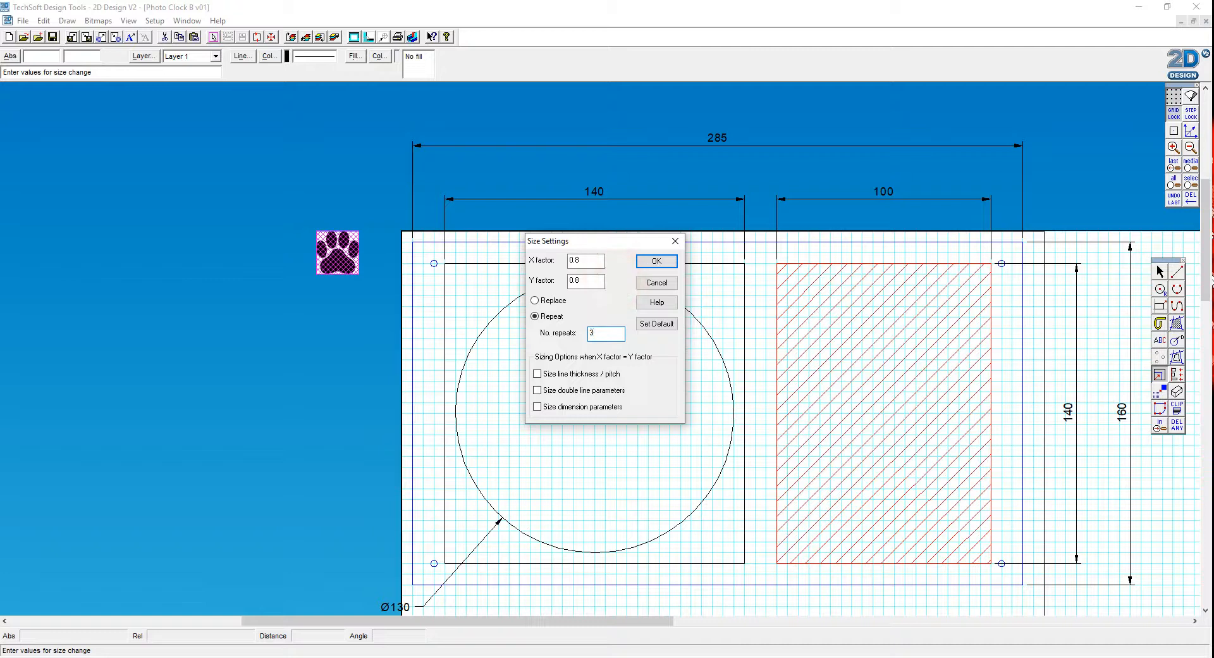
- Try placing the scaled paw print copies about an invariant point directly below the original, and undo the attempt
{"action": "left_click", "coordinate": [671, 264]}
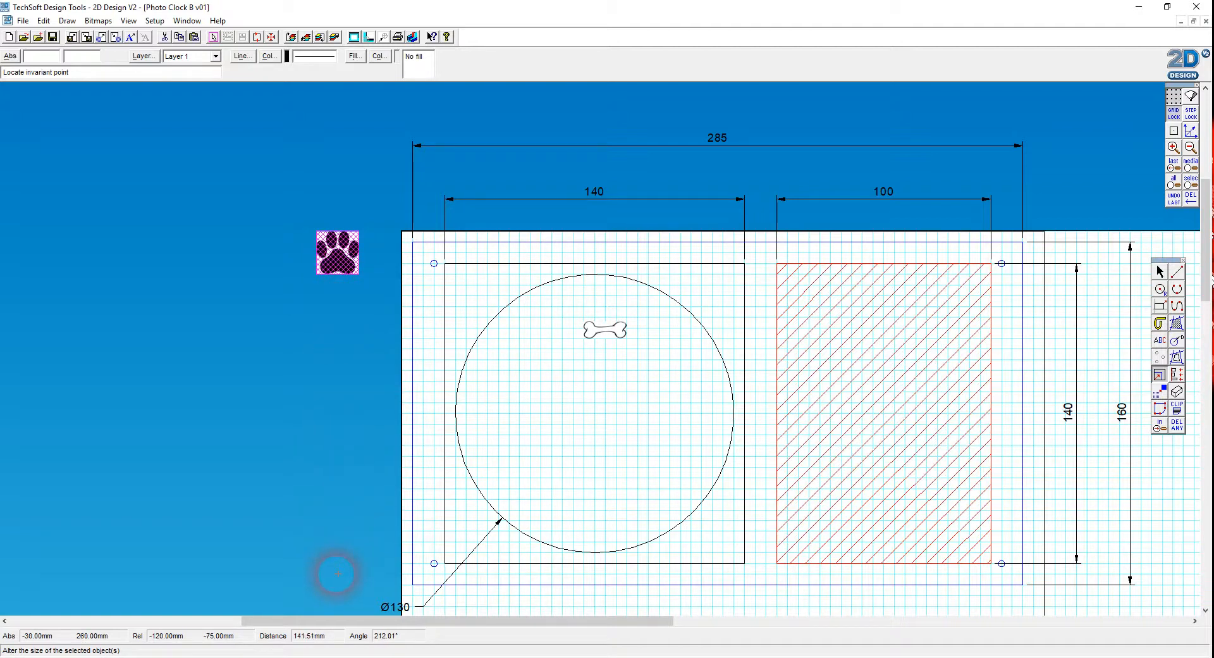
{"action": "left_click", "coordinate": [337, 573]}
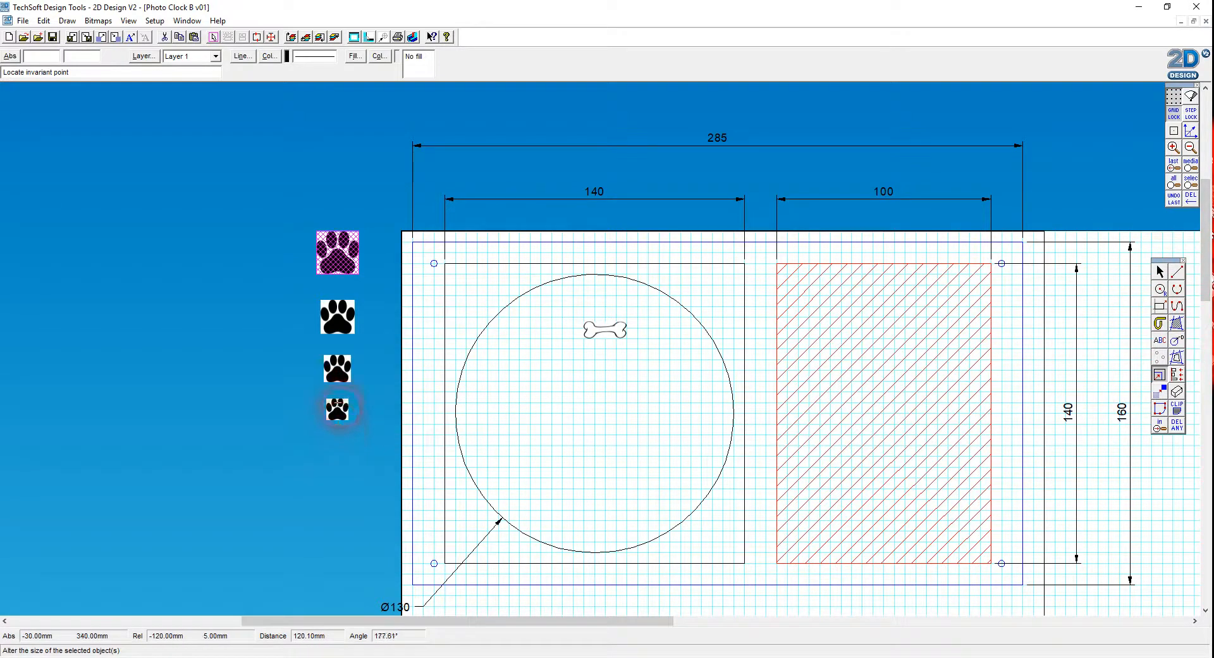
{"action": "left_click", "coordinate": [1174, 199]}
- Create 4 repeated copies of the paw print scaled by 0.8, using an invariant point farther below the original
{"action": "left_click", "coordinate": [1160, 374]}
{"action": "left_click", "coordinate": [1101, 369]}
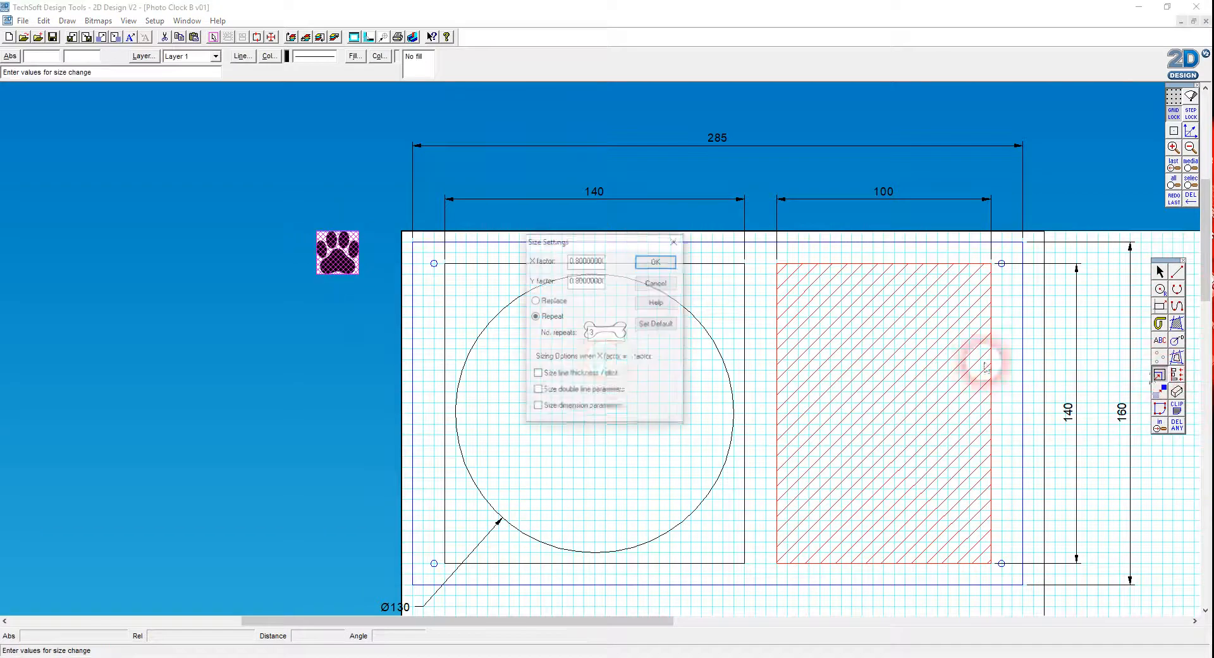
{"action": "double_click", "coordinate": [604, 335]}
{"action": "type", "text": "4"}
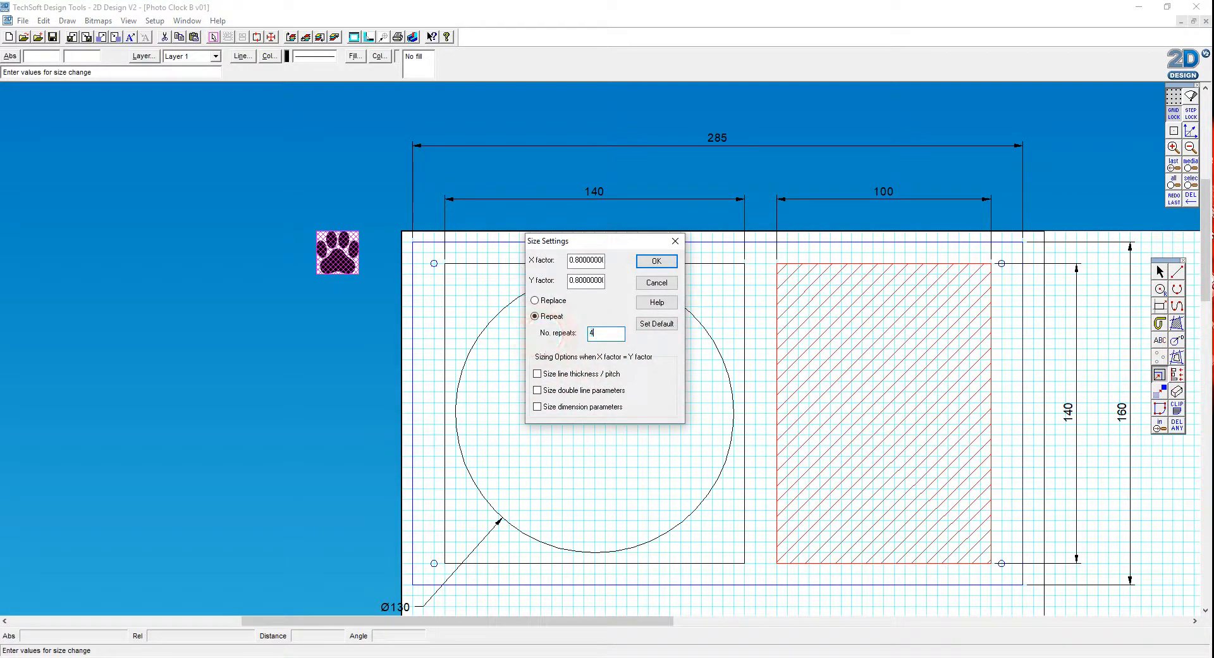
{"action": "left_click", "coordinate": [657, 261]}
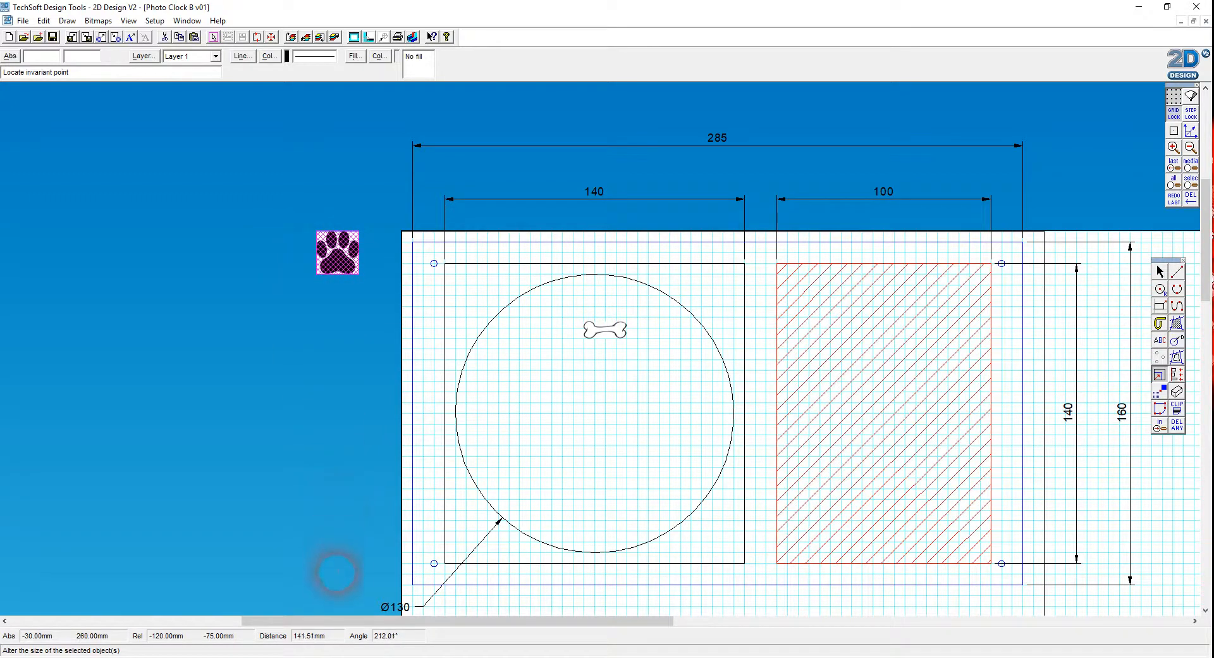
{"action": "left_click", "coordinate": [338, 573]}
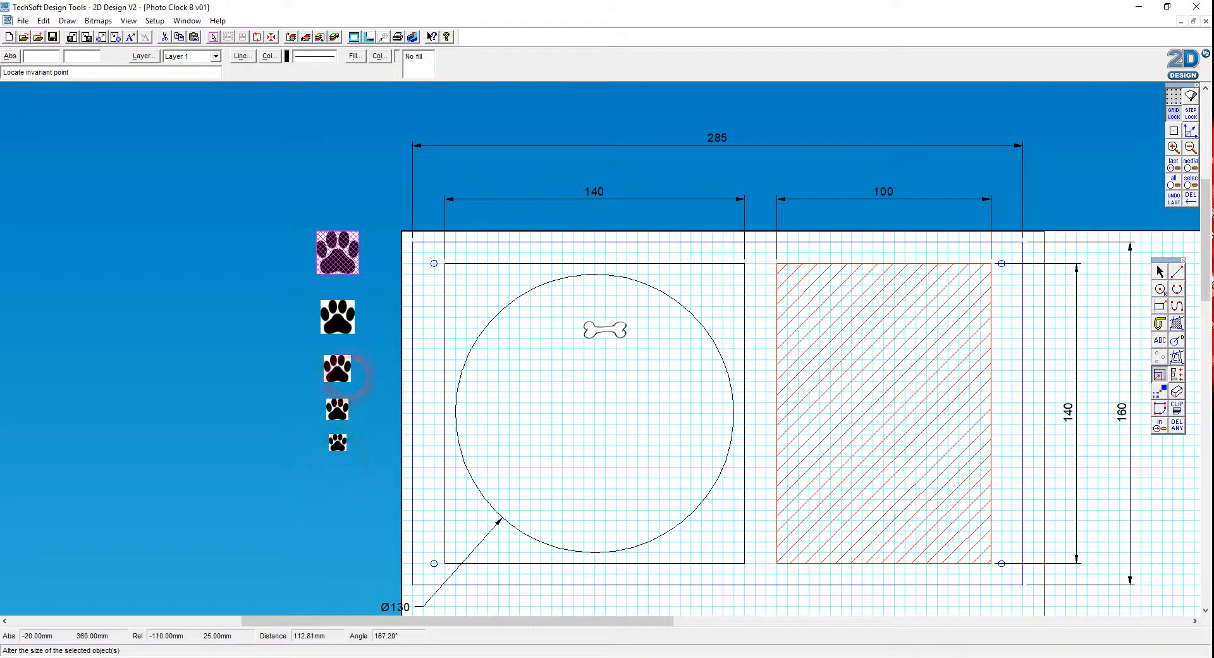
- Switch from grid lock to step lock with an X and Y step spacing of 1 mm
{"action": "left_click", "coordinate": [1160, 272]}
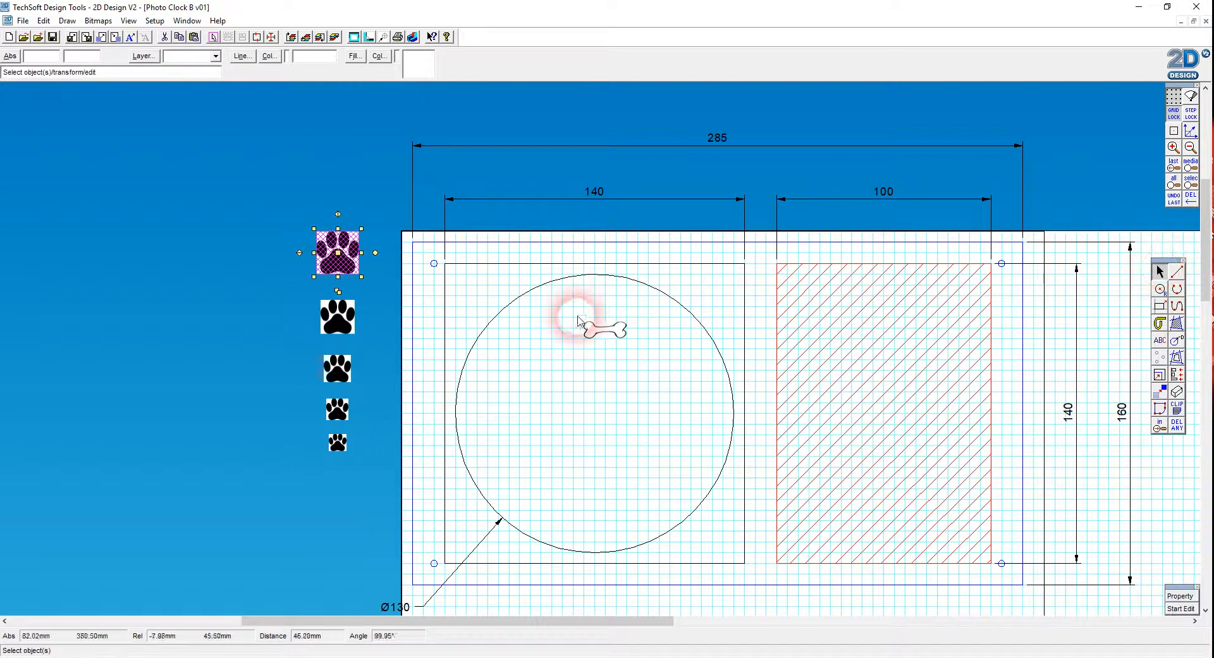
{"action": "left_click", "coordinate": [349, 465]}
{"action": "left_click", "coordinate": [352, 235]}
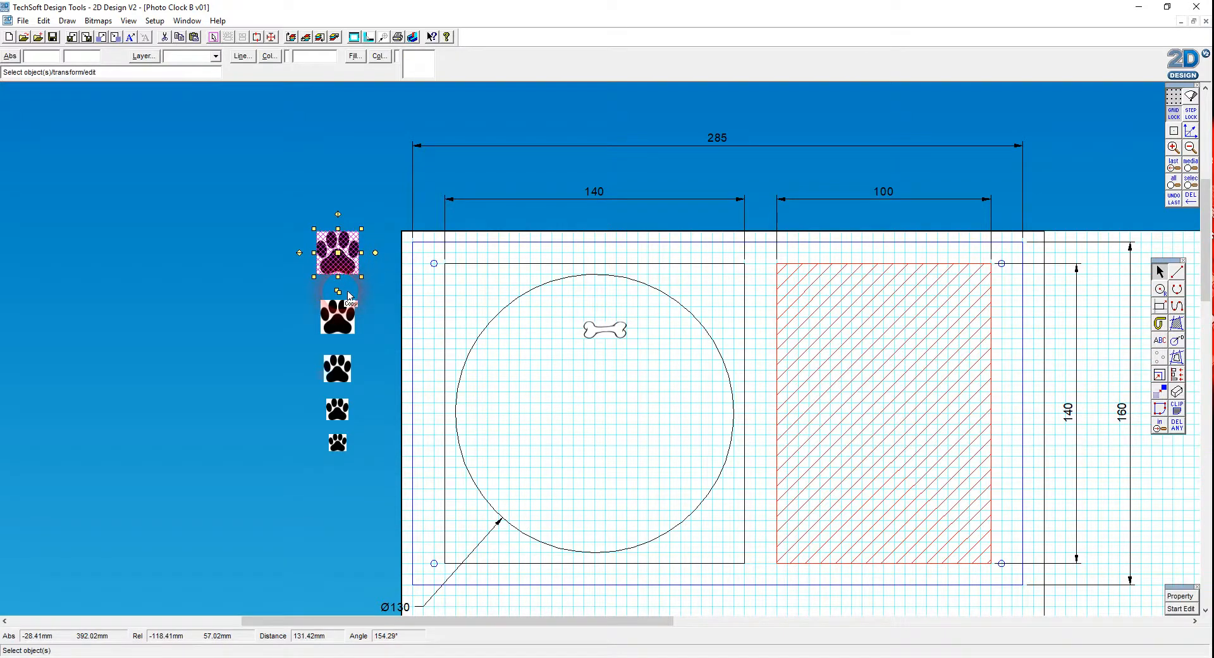
{"action": "right_click", "coordinate": [1199, 116]}
{"action": "left_click", "coordinate": [623, 266]}
{"action": "left_click", "coordinate": [562, 271]}
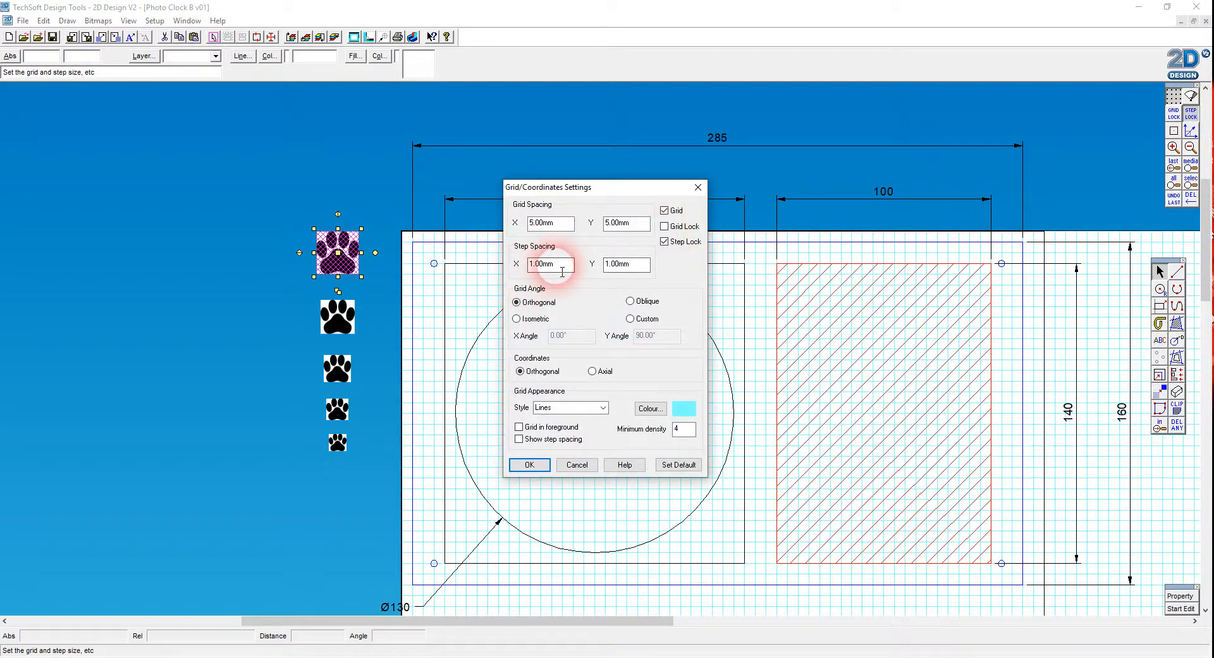
{"action": "left_click", "coordinate": [530, 465]}
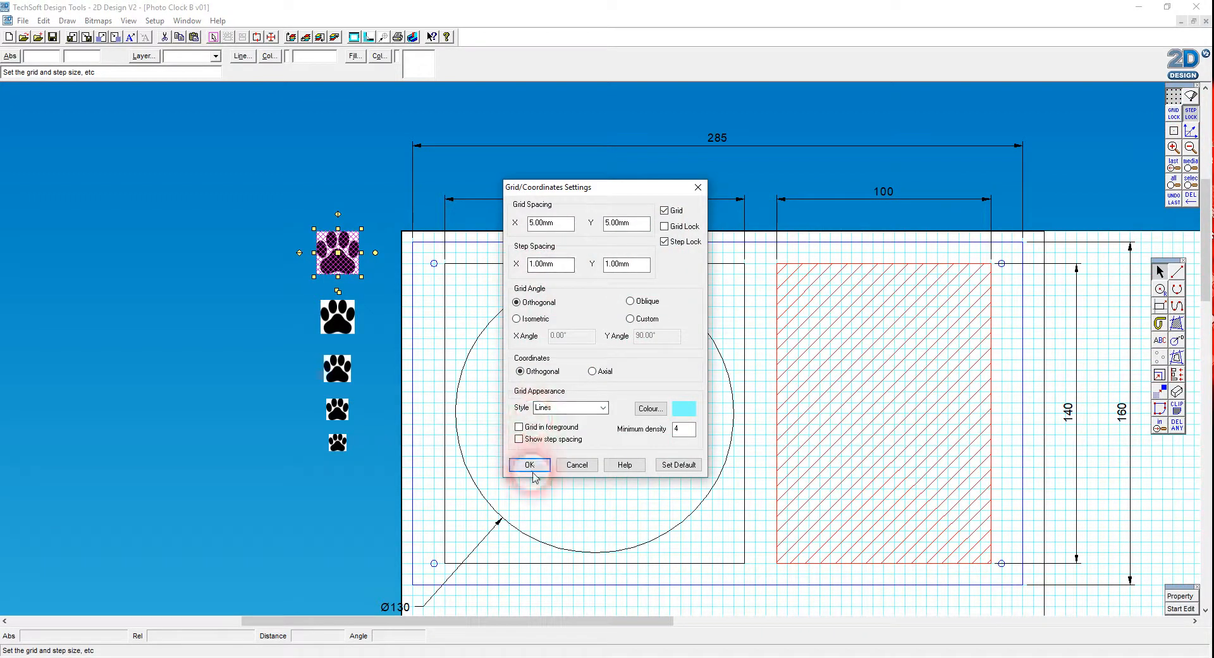
- Try a rotated duplicate of the largest paw print in the 140 mm square's upper-left corner, and delete it
{"action": "left_click", "coordinate": [339, 291]}
{"action": "left_click_drag", "start_coordinate": [359, 274], "coordinate": [510, 304]}
{"action": "left_click", "coordinate": [458, 403]}
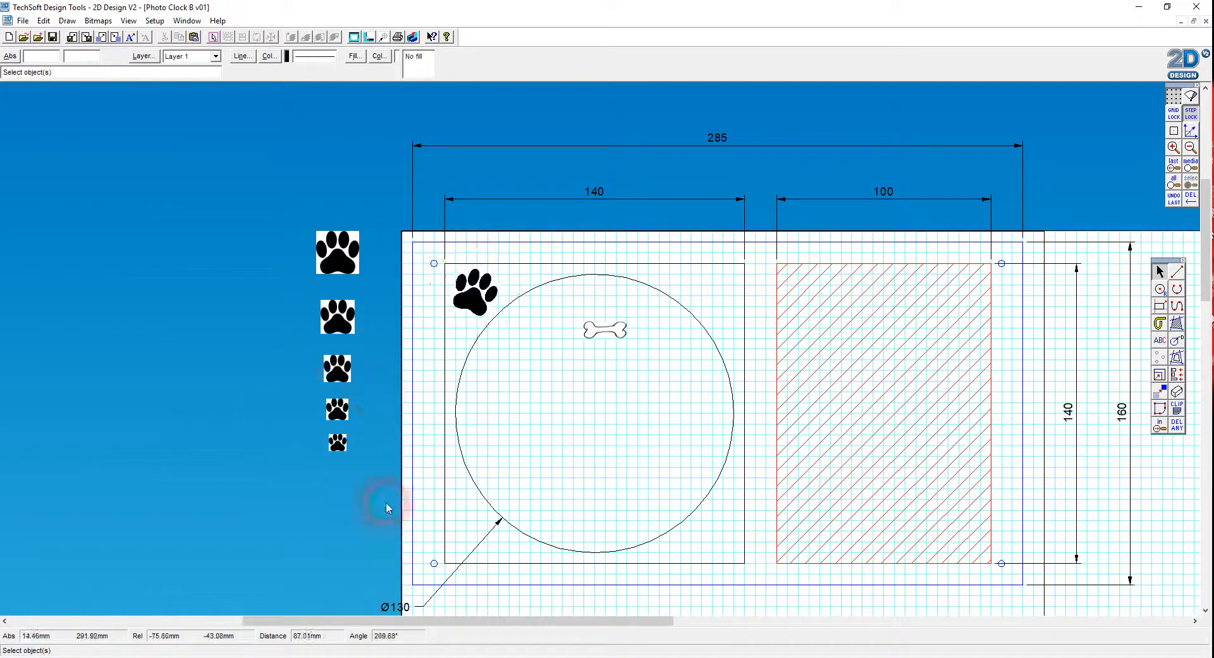
{"action": "left_click", "coordinate": [476, 292]}
{"action": "key", "text": "Delete"}
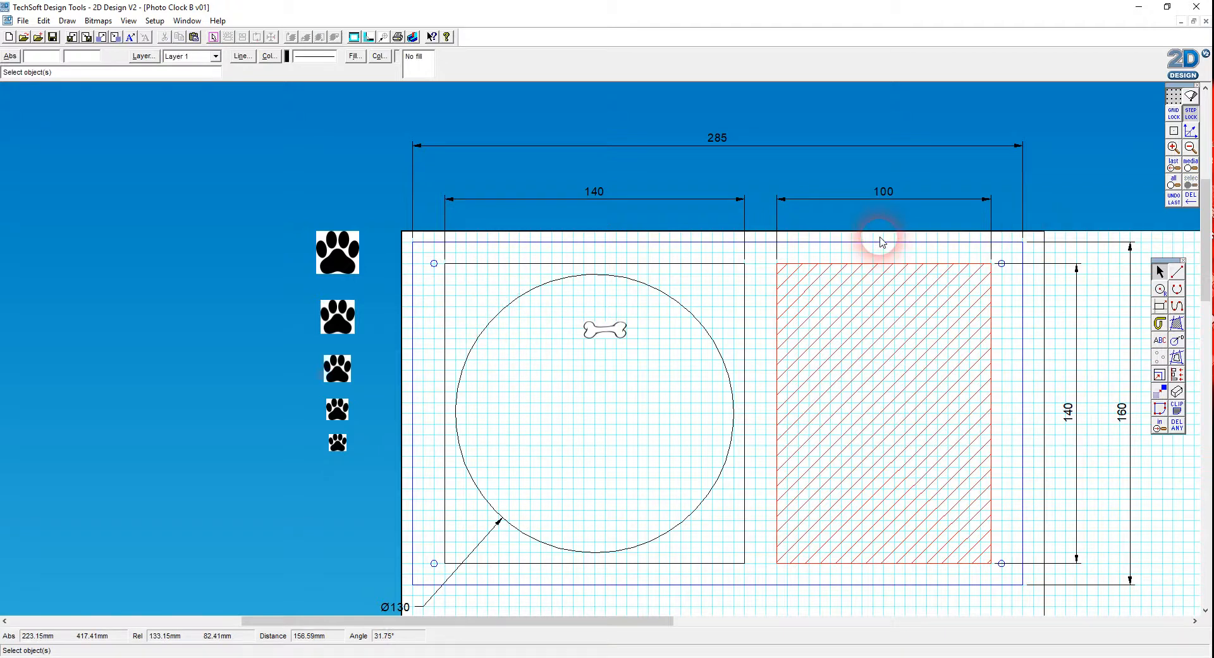
- Duplicate the second-largest paw print into the 140 mm square's upper-left corner and rotate it slightly
{"action": "left_click", "coordinate": [348, 329]}
{"action": "left_click", "coordinate": [338, 351]}
{"action": "left_click", "coordinate": [359, 337]}
{"action": "left_click", "coordinate": [481, 301]}
{"action": "left_click", "coordinate": [215, 414]}
{"action": "left_click", "coordinate": [488, 328]}
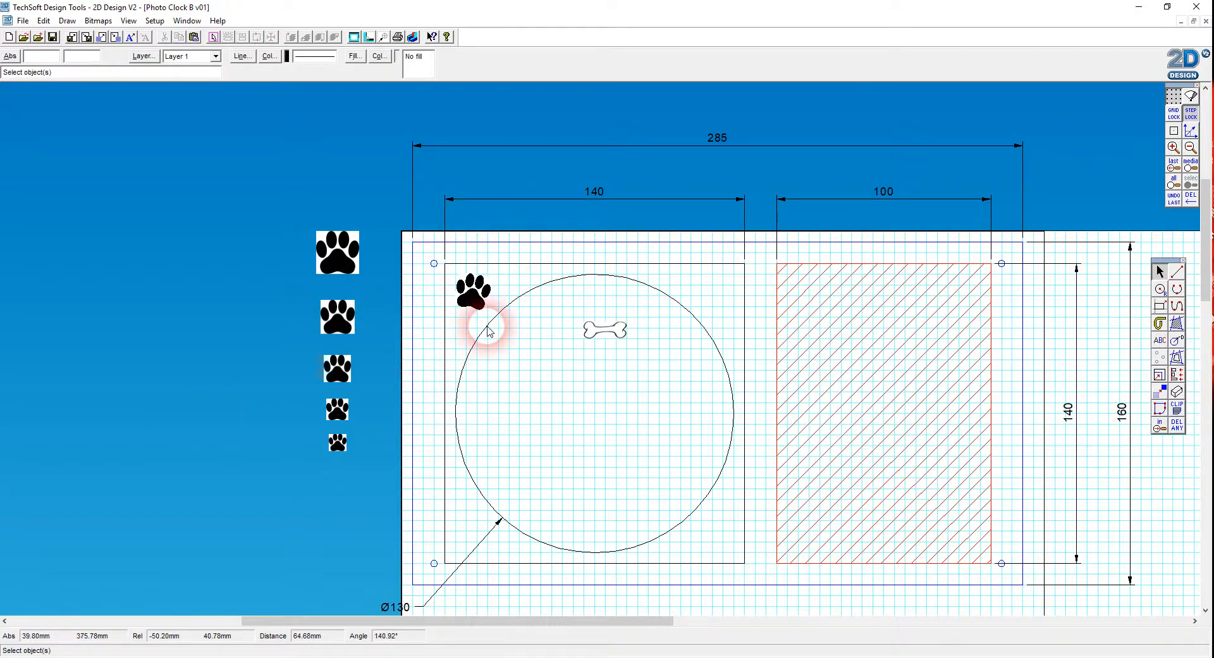
- Place another copy of the second-largest paw print in the square's upper-right corner and tilt it slightly
{"action": "left_click", "coordinate": [337, 327]}
{"action": "key", "text": "ctrl+c"}
{"action": "key", "text": "ctrl+v"}
{"action": "left_click", "coordinate": [719, 309]}
{"action": "left_click", "coordinate": [723, 307]}
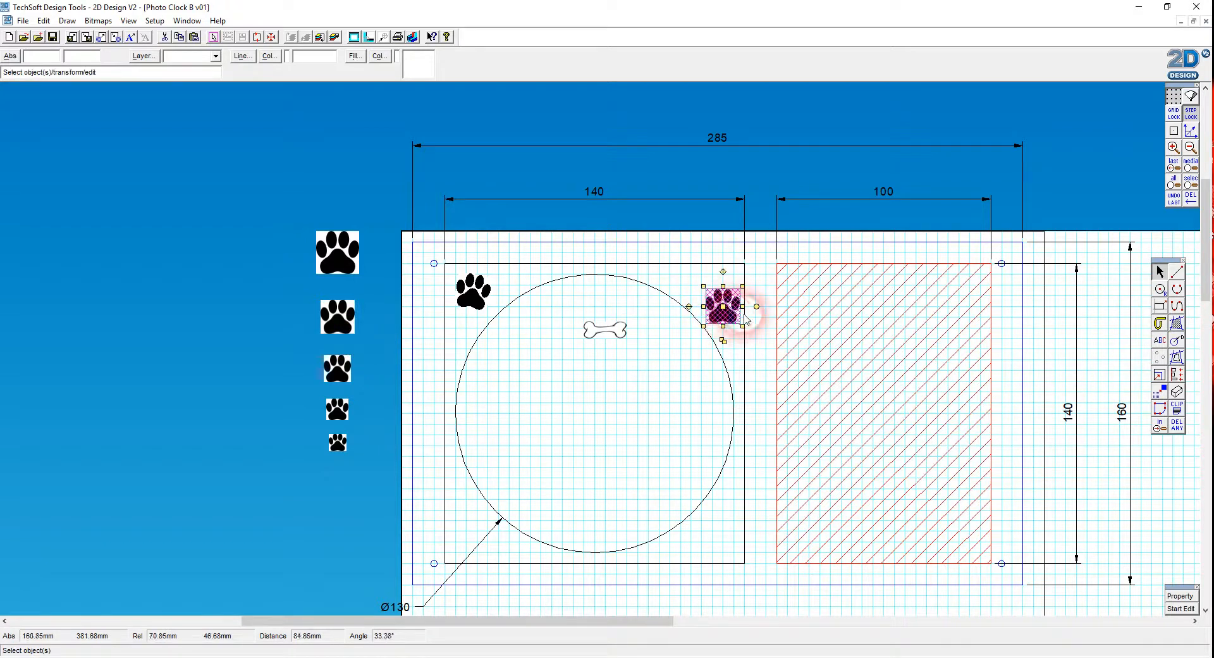
- Duplicate the second-largest paw print into the square's lower-left corner and rotate it slightly
{"action": "left_click", "coordinate": [337, 319]}
{"action": "left_click", "coordinate": [339, 351]}
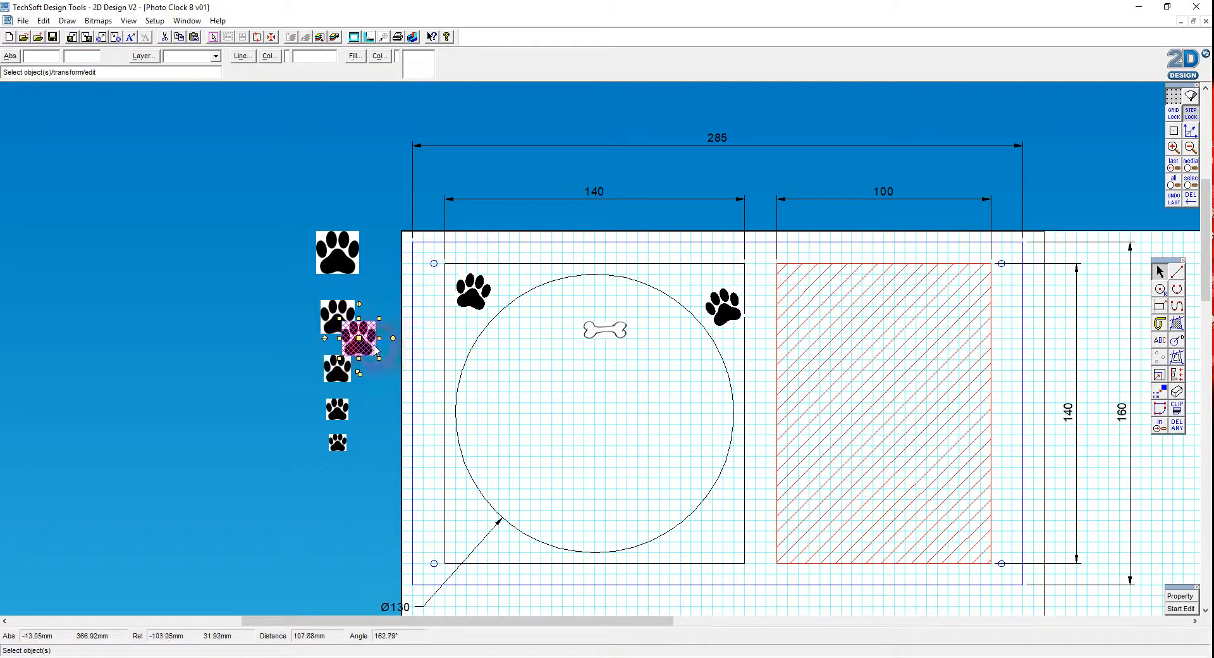
{"action": "left_click", "coordinate": [359, 339]}
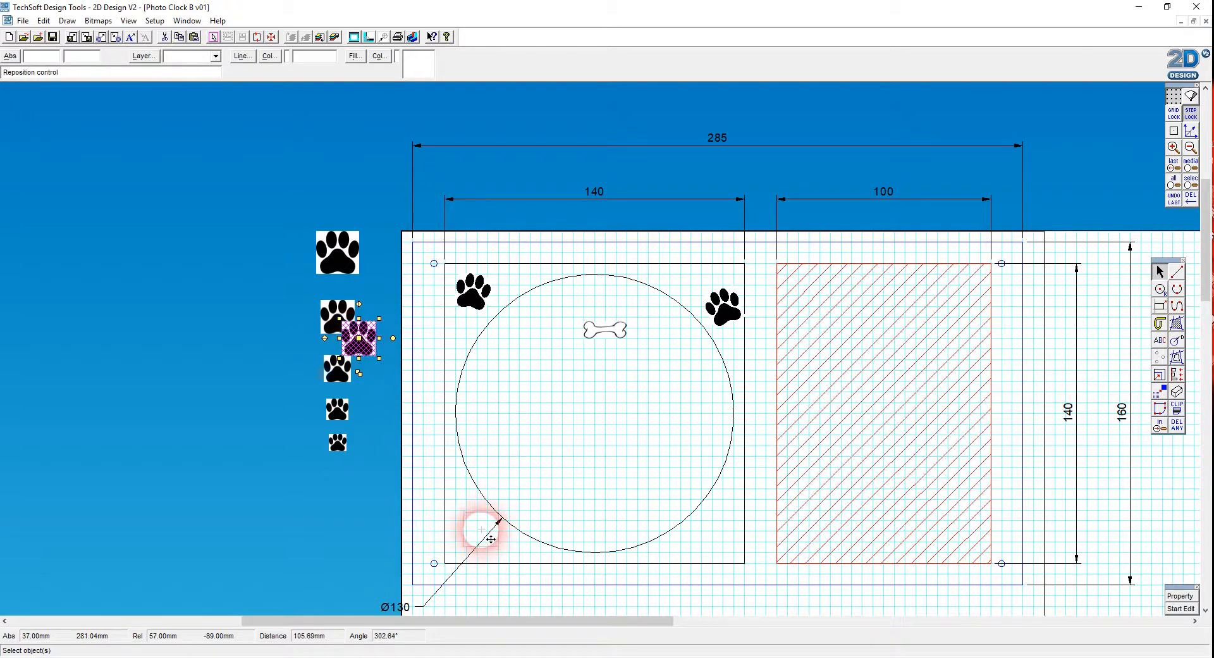
{"action": "left_click", "coordinate": [482, 529]}
{"action": "left_click", "coordinate": [515, 530]}
{"action": "left_click", "coordinate": [513, 517]}
- Duplicate the second-largest paw print into the square's lower-right corner and rotate it outwards from the circle
{"action": "left_click", "coordinate": [338, 320]}
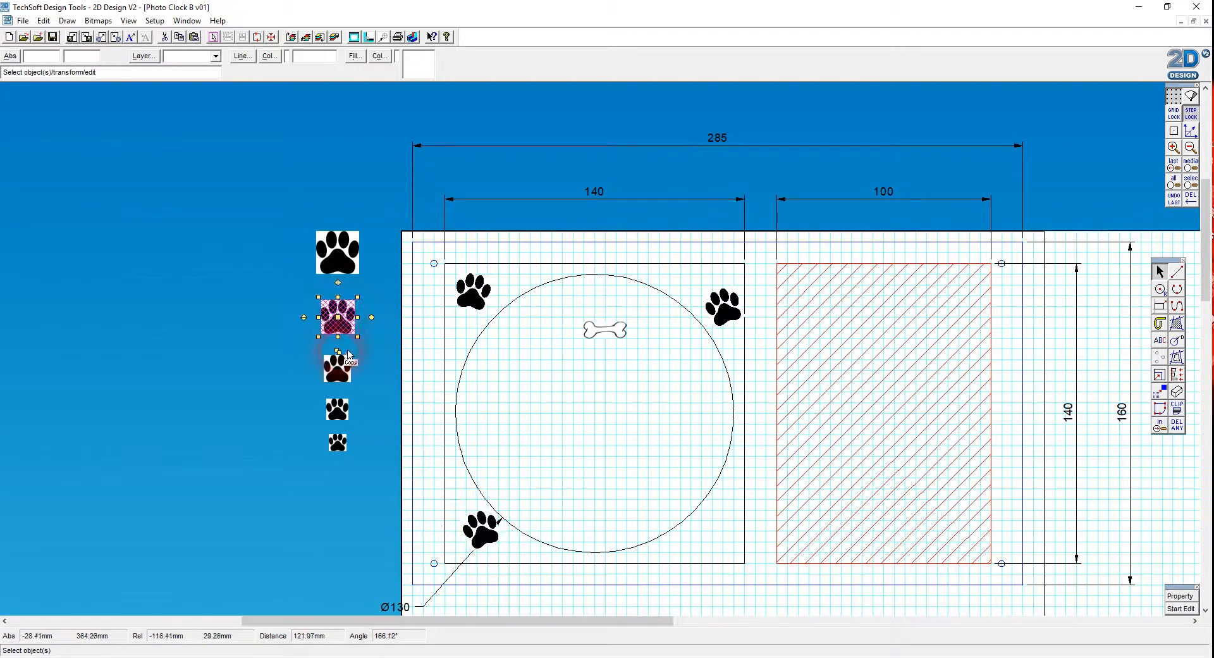
{"action": "left_click", "coordinate": [339, 353]}
{"action": "left_click", "coordinate": [369, 349]}
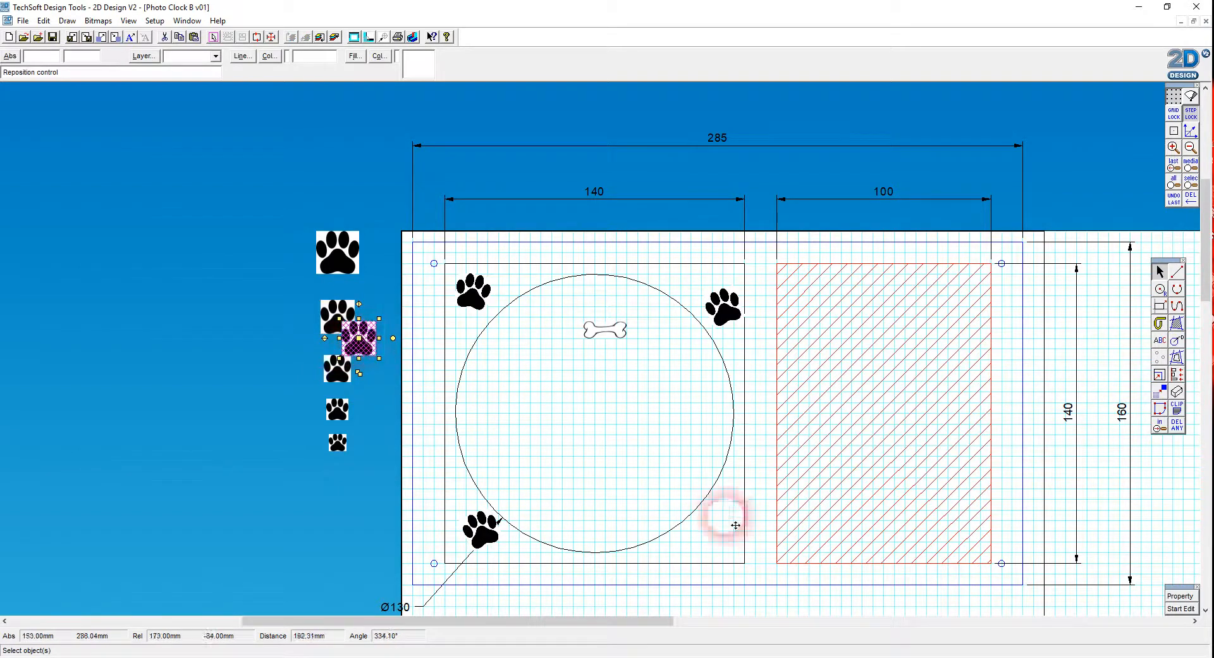
{"action": "left_click", "coordinate": [704, 535]}
{"action": "left_click", "coordinate": [739, 537]}
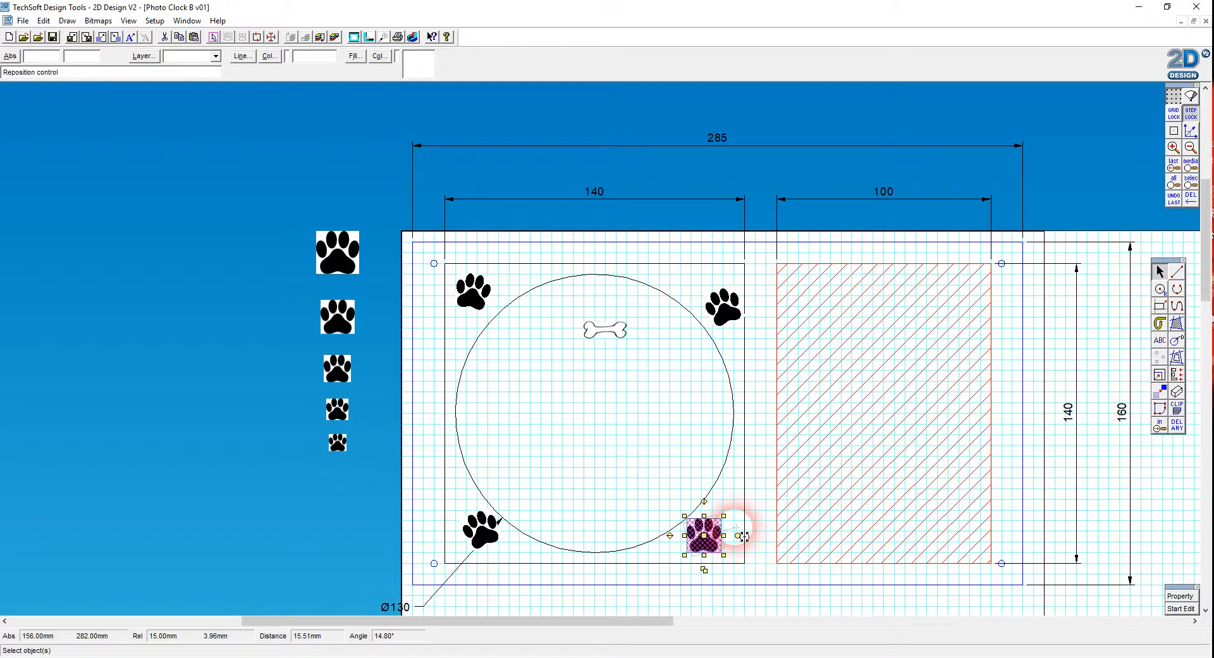
{"action": "left_click", "coordinate": [741, 556]}
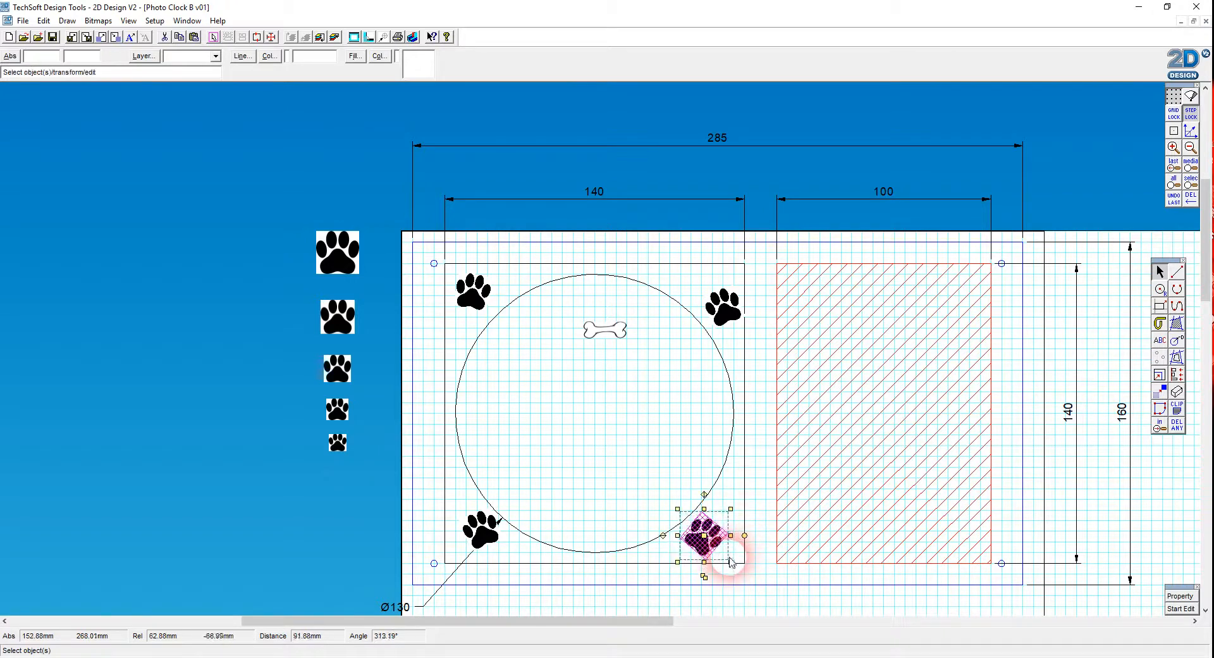
{"action": "left_click", "coordinate": [302, 517]}
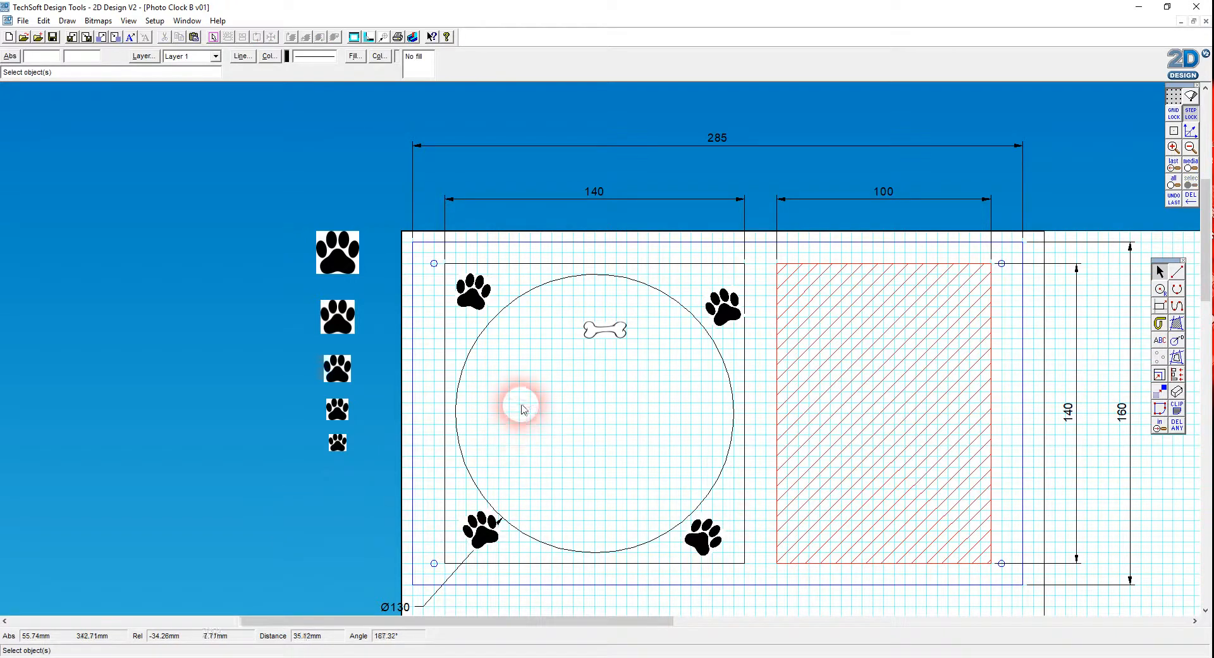
- Place the third-largest paw print size beside the circle, below the paw print in the square's upper-left corner
{"action": "left_click", "coordinate": [349, 380]}
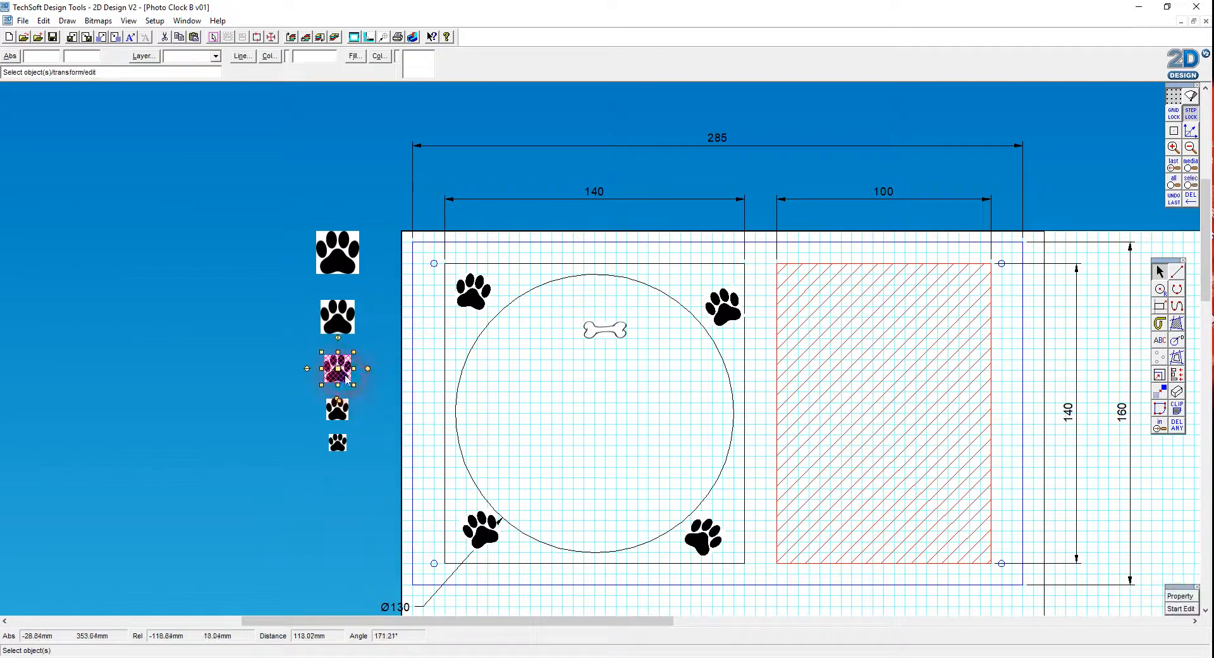
{"action": "mouse_move", "coordinate": [349, 376]}
{"action": "left_mouse_down"}
{"action": "mouse_move", "coordinate": [370, 398]}
{"action": "mouse_move", "coordinate": [461, 330]}
{"action": "mouse_move", "coordinate": [500, 329]}
{"action": "mouse_move", "coordinate": [468, 338]}
{"action": "left_mouse_up"}
{"action": "left_click", "coordinate": [404, 448]}
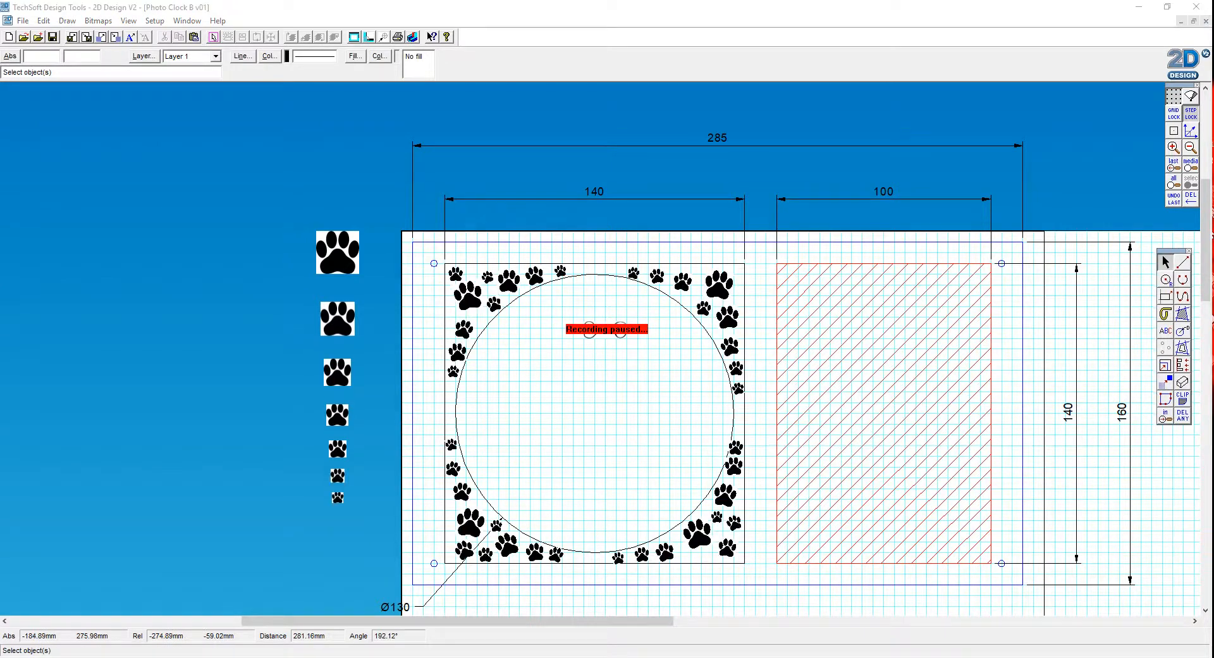
{"action": "left_click", "coordinate": [664, 465]}
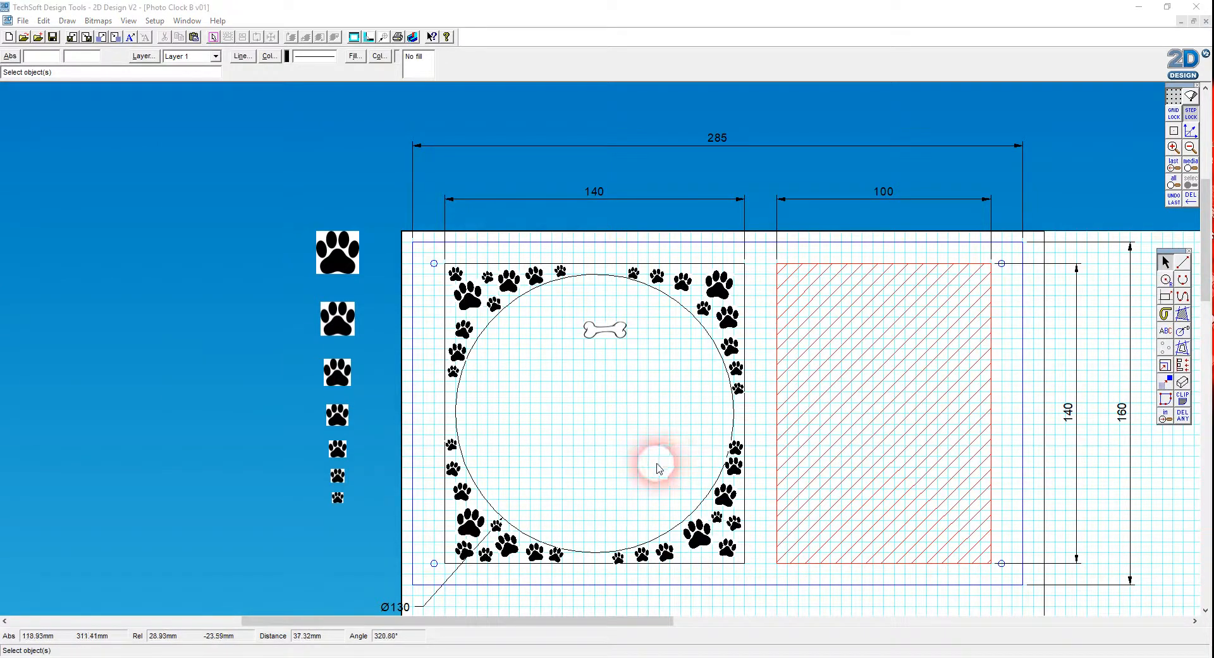
- Shift the small paw print on the square's right edge slightly upwards to even the gap between its neighbours
{"action": "left_click", "coordinate": [735, 448]}
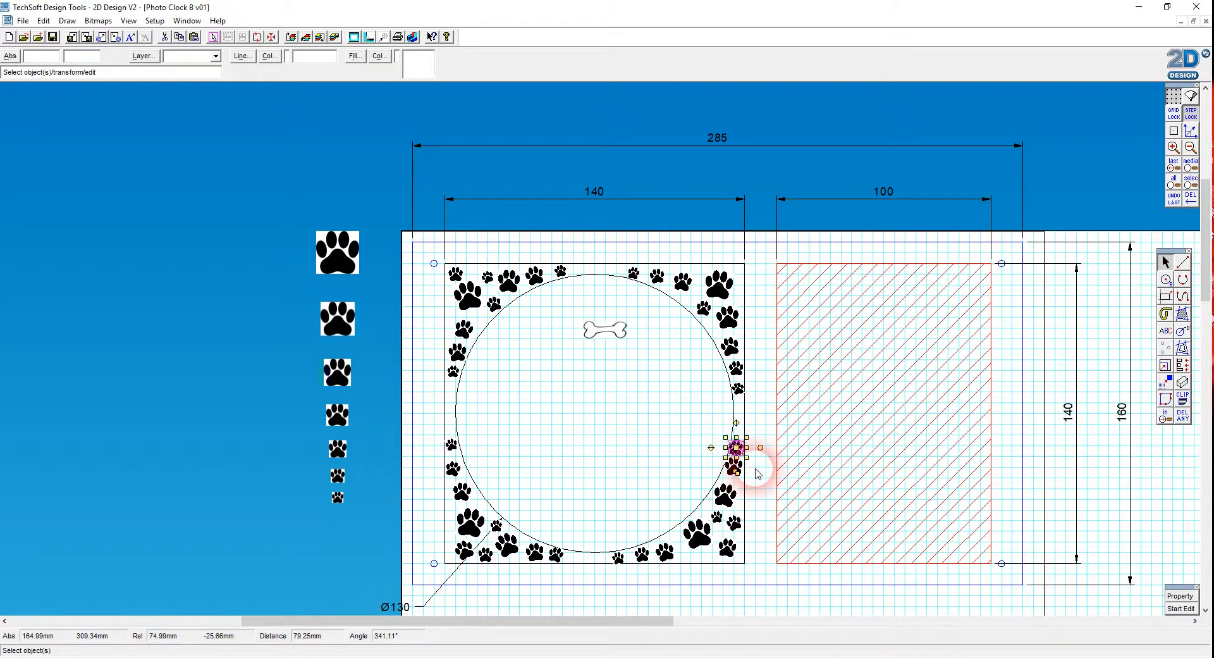
{"action": "left_click_drag", "start_coordinate": [623, 506], "coordinate": [358, 520]}
{"action": "left_click_drag", "start_coordinate": [369, 526], "coordinate": [747, 447]}
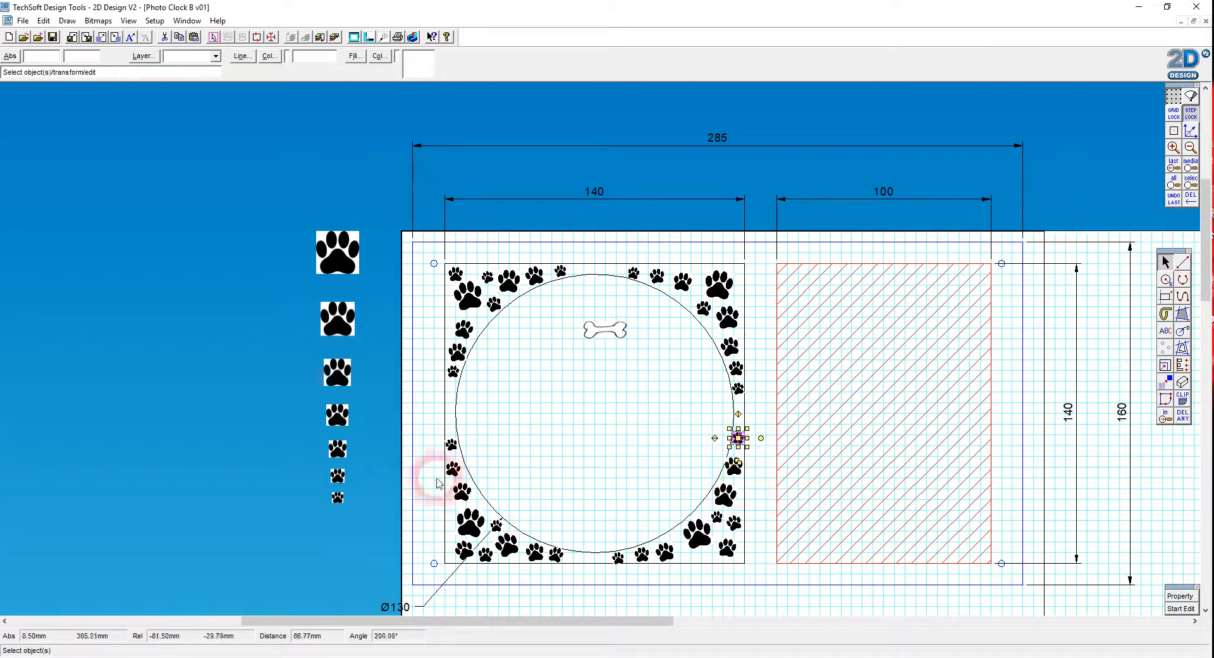
{"action": "left_click", "coordinate": [399, 531]}
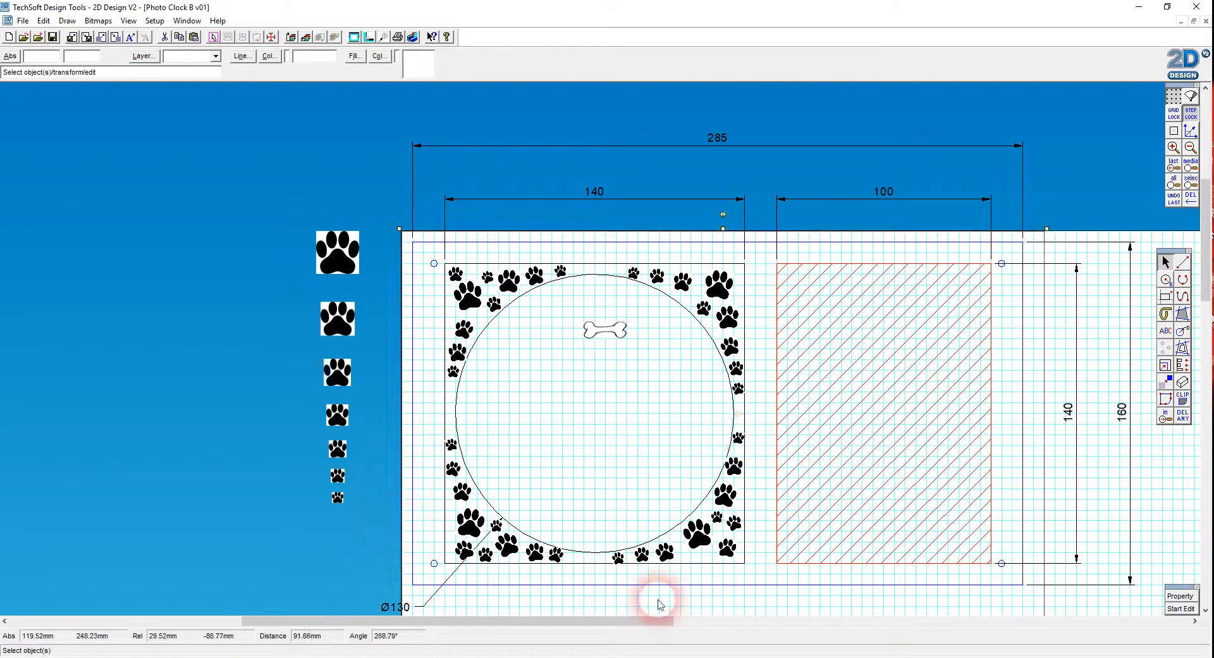
{"action": "left_click", "coordinate": [735, 439]}
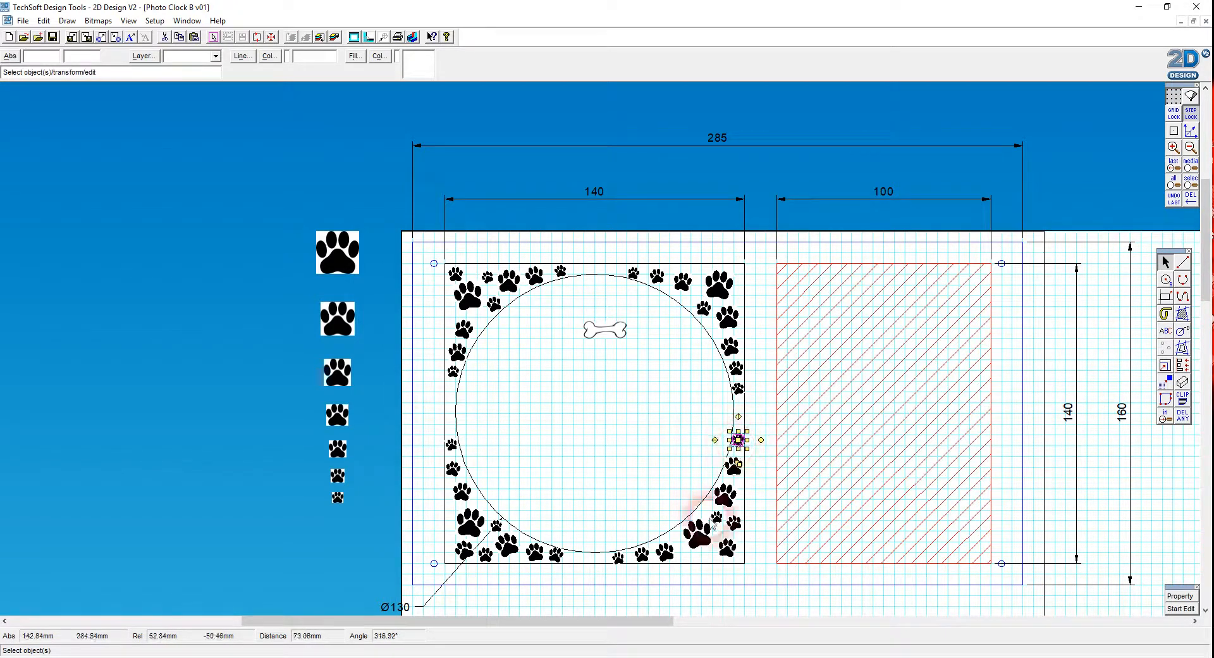
{"action": "left_click", "coordinate": [362, 520]}
- Review the resize factors and repeat count for the largest paw print, and leave the command without placing copies
{"action": "left_click", "coordinate": [322, 259]}
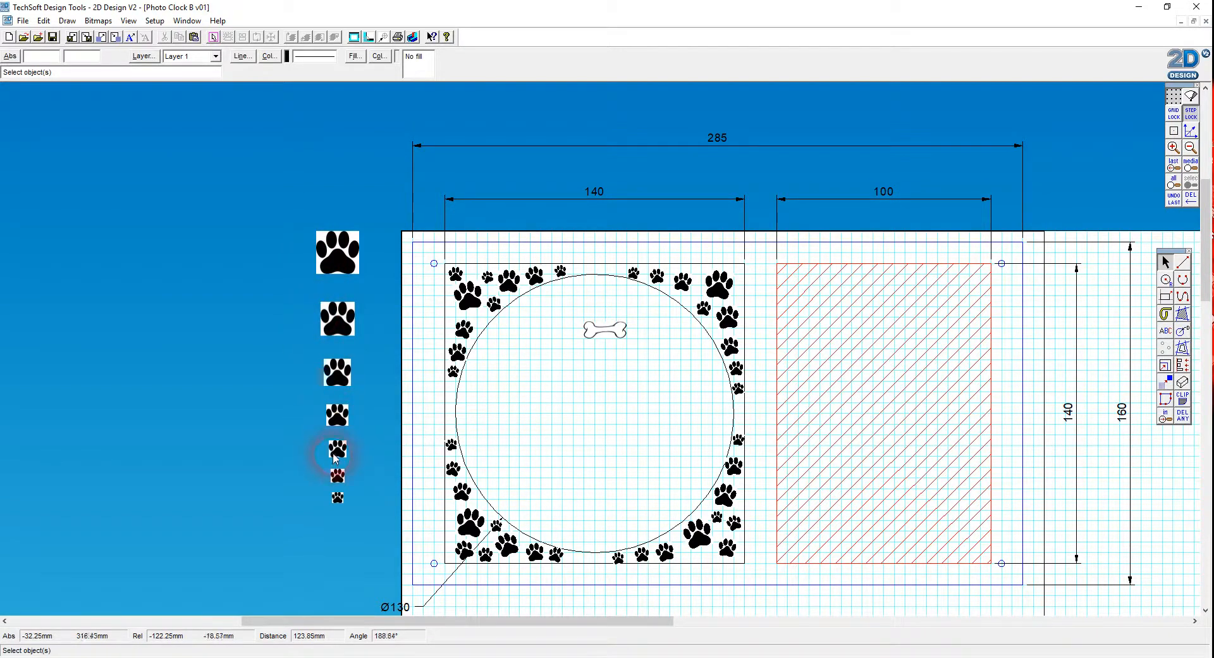
{"action": "left_click", "coordinate": [1164, 365]}
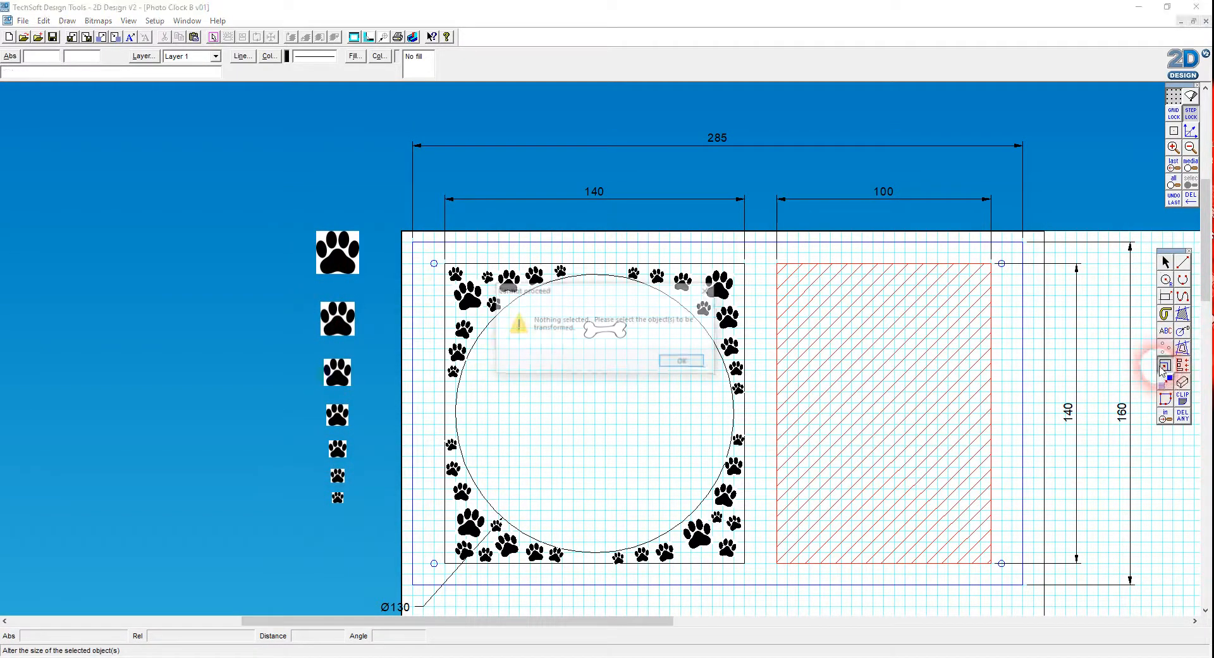
{"action": "left_click", "coordinate": [683, 361]}
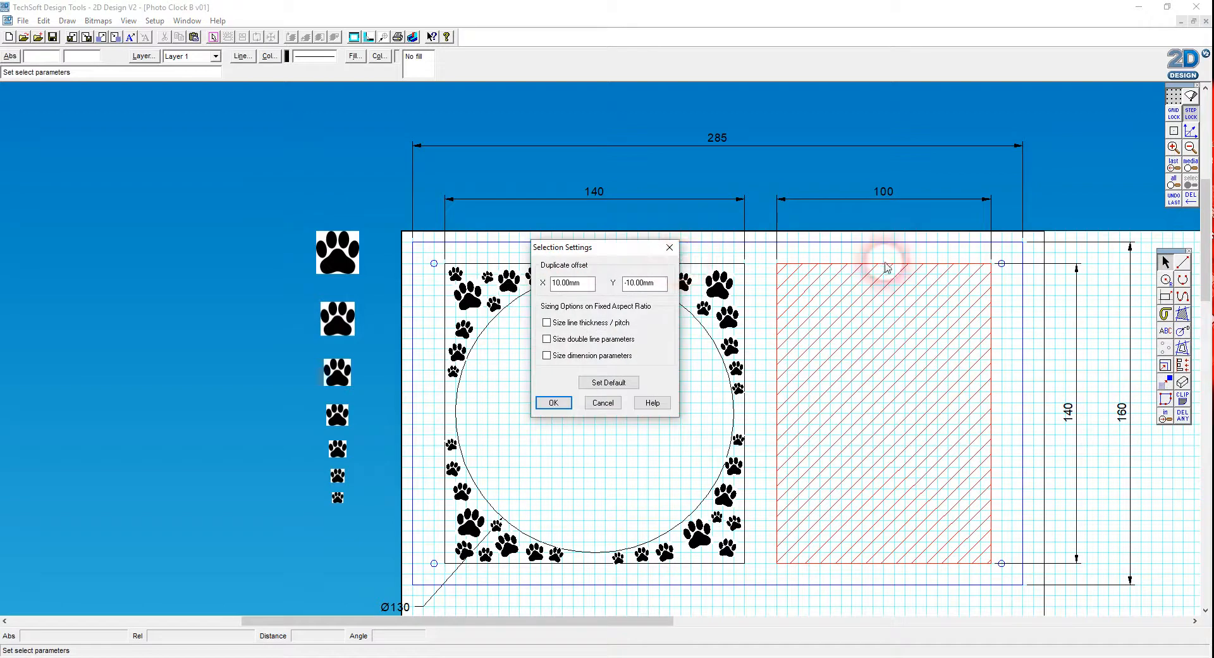
{"action": "left_click", "coordinate": [614, 405]}
{"action": "left_click", "coordinate": [1165, 262]}
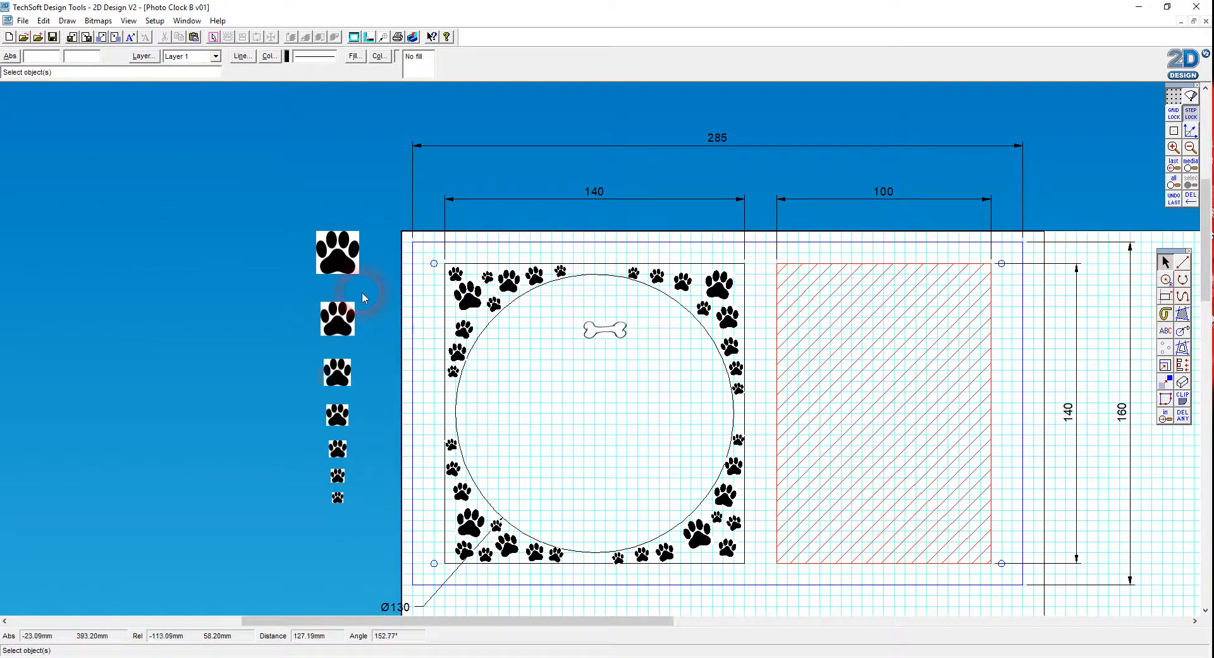
{"action": "left_click", "coordinate": [330, 254]}
{"action": "left_click", "coordinate": [1165, 365]}
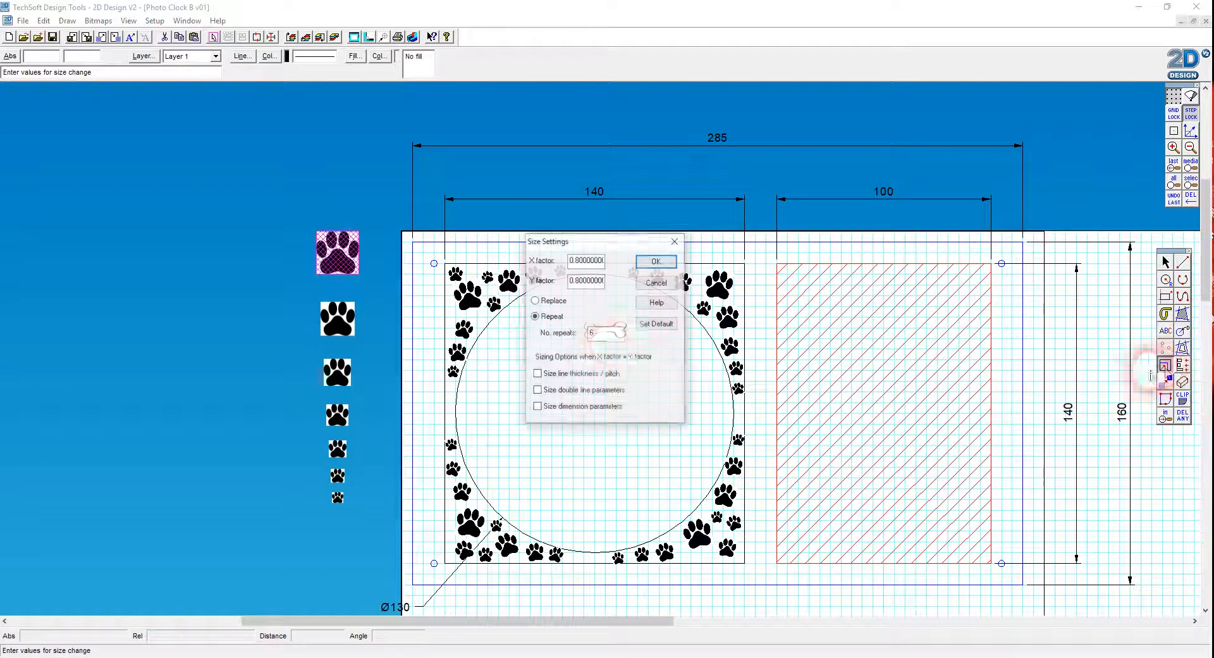
{"action": "left_click", "coordinate": [656, 261]}
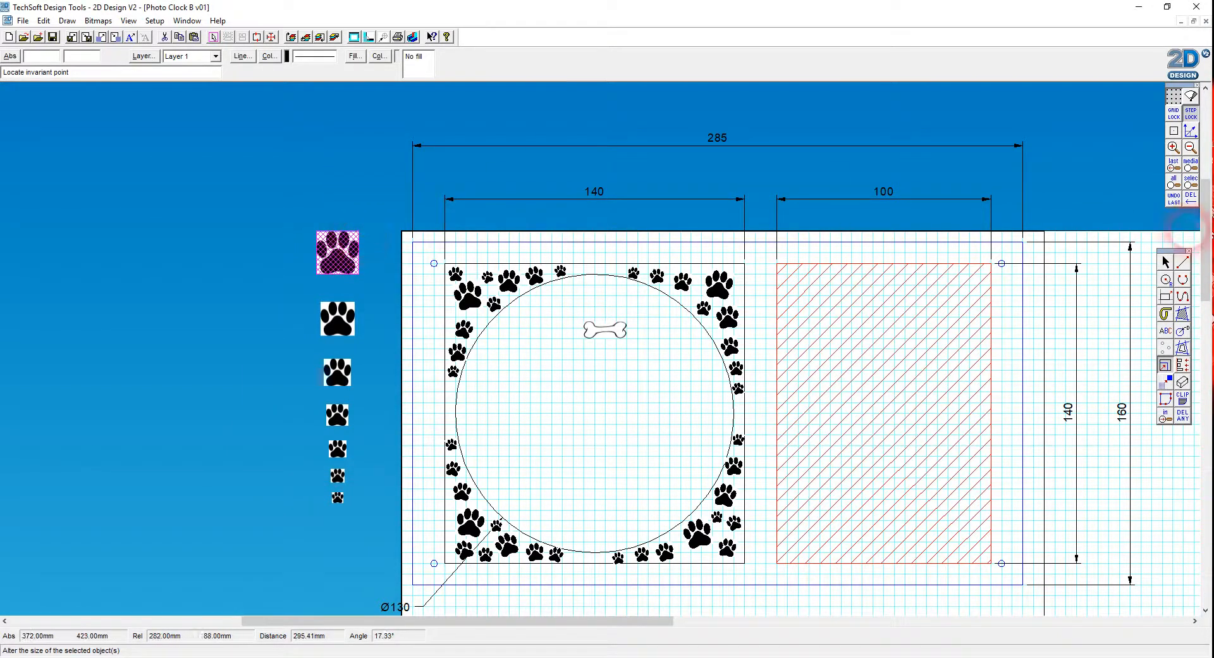
{"action": "left_click", "coordinate": [1165, 262]}
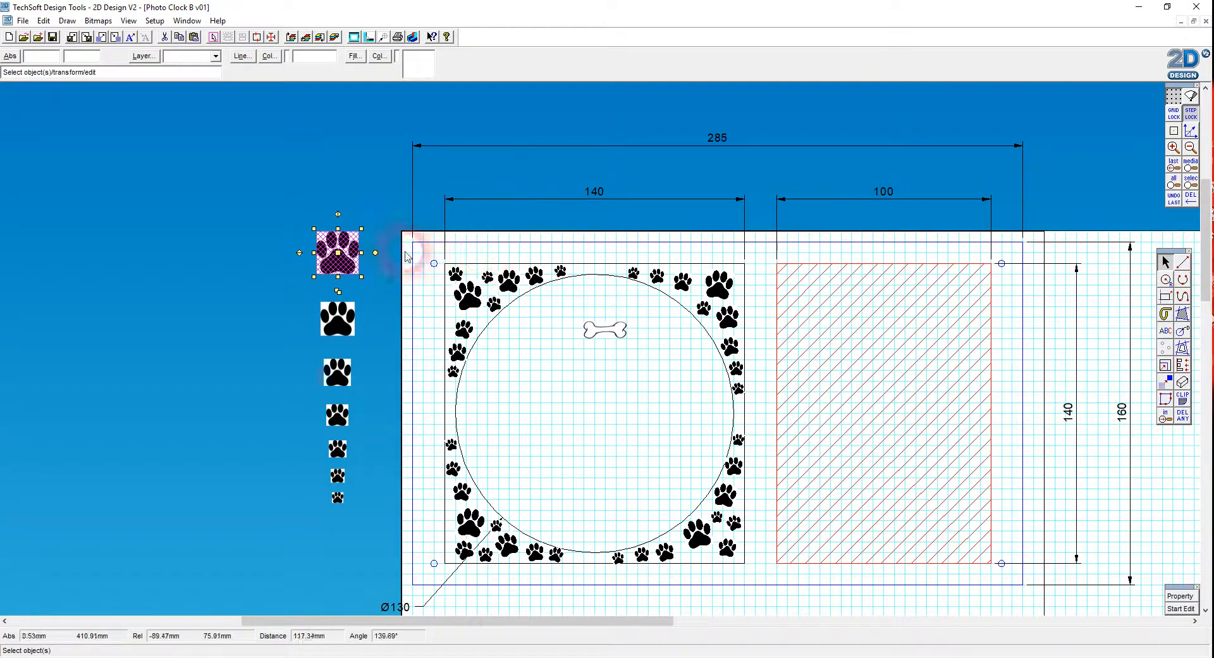